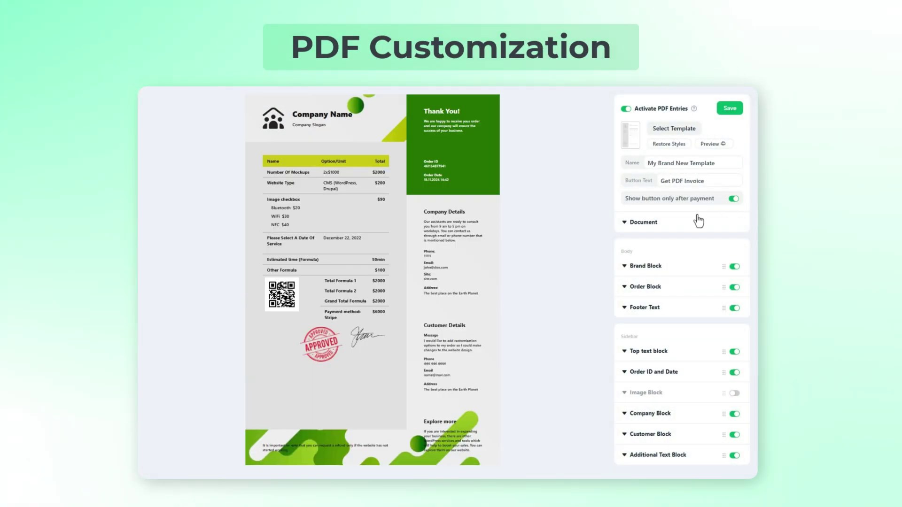
# - Pick the invoice body text colour, and try a dark red sidebar background before switching it off
pyautogui.click(695, 220)
pyautogui.click(675, 263)
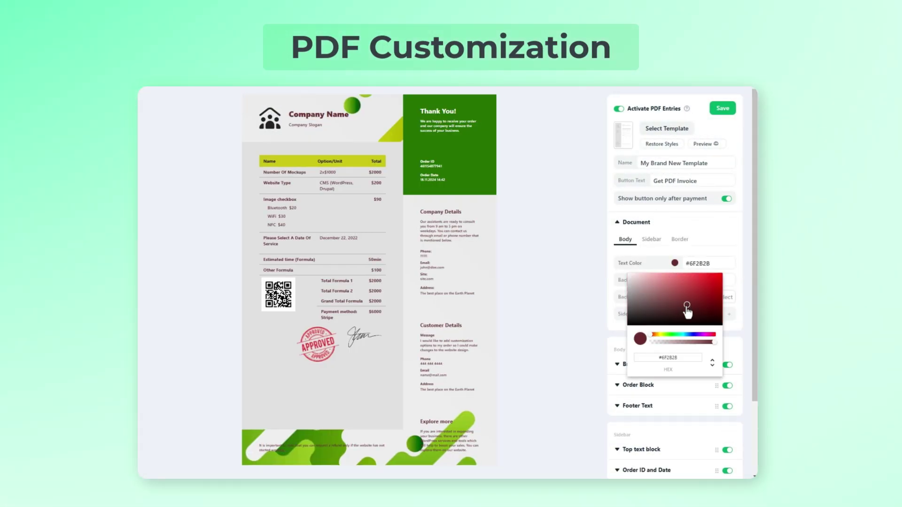
pyautogui.click(651, 239)
pyautogui.click(672, 297)
pyautogui.click(678, 344)
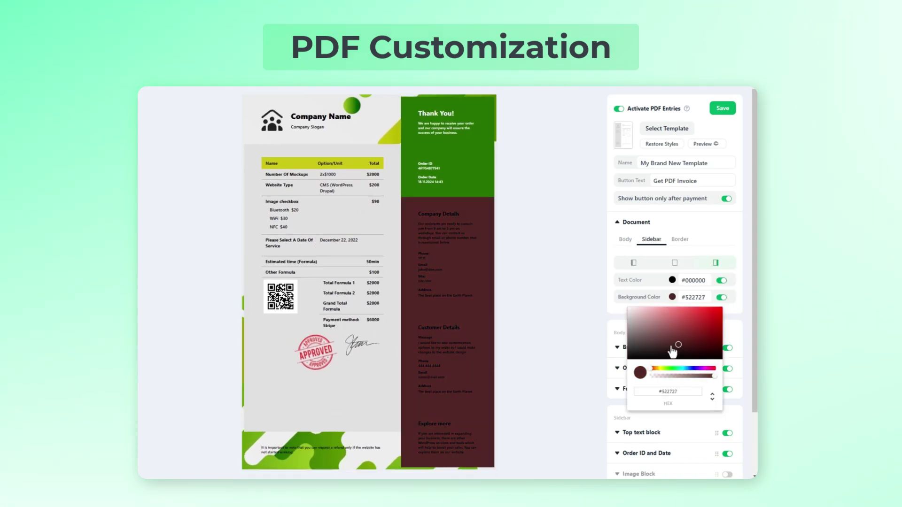
pyautogui.click(721, 298)
# - Turn on Show Border and set the page border colour to red #FF0000
pyautogui.click(679, 239)
pyautogui.click(726, 264)
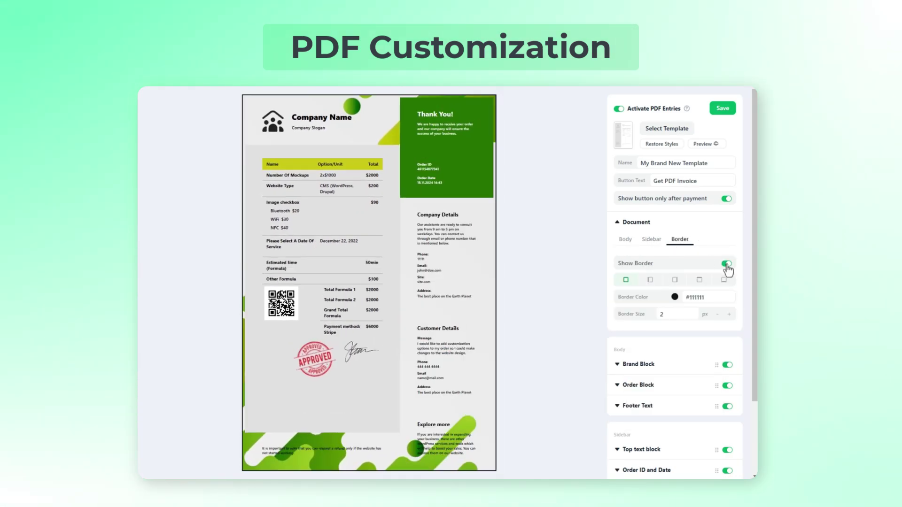
pyautogui.click(674, 297)
pyautogui.click(725, 308)
pyautogui.click(605, 313)
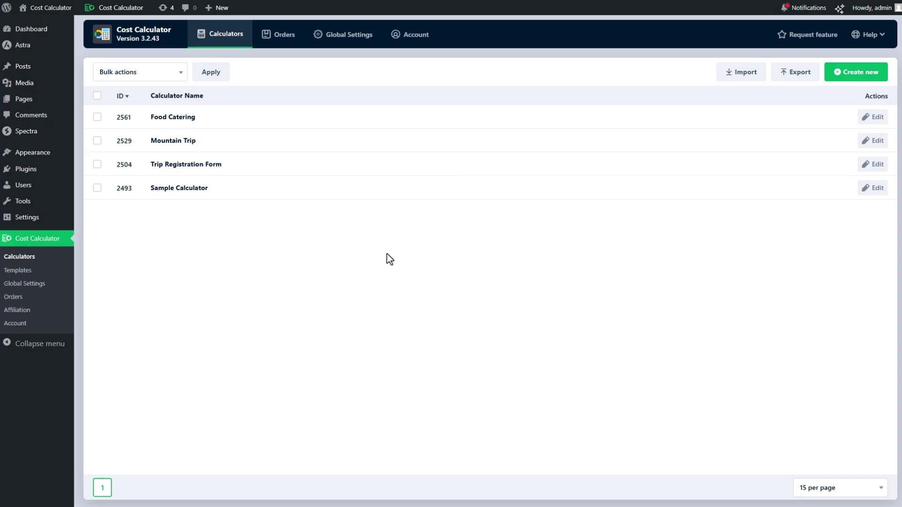
# - Switch on Activate PDF Entries under Global Settings > PDF Entries
pyautogui.click(356, 41)
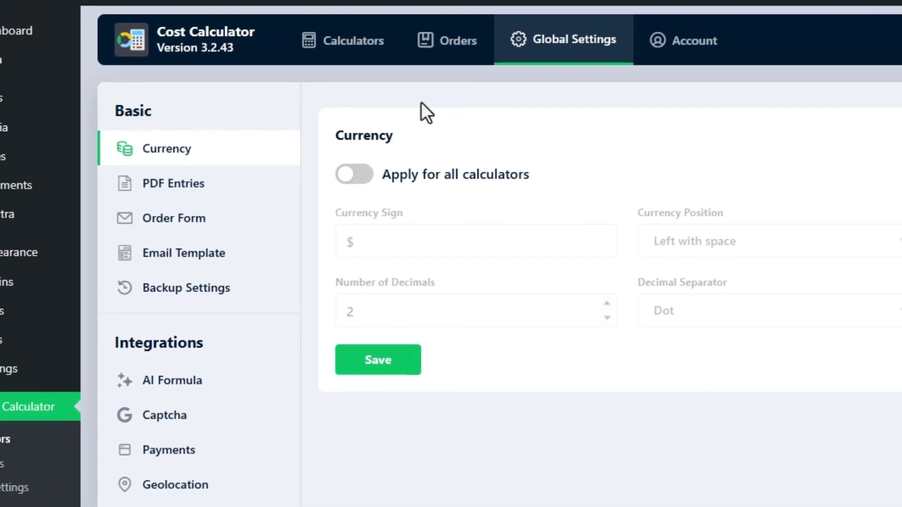
pyautogui.click(90, 207)
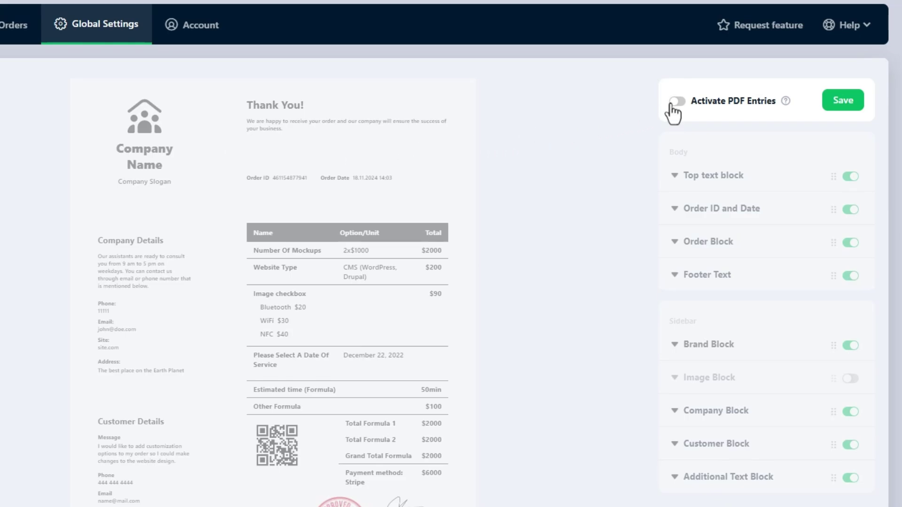
pyautogui.click(677, 101)
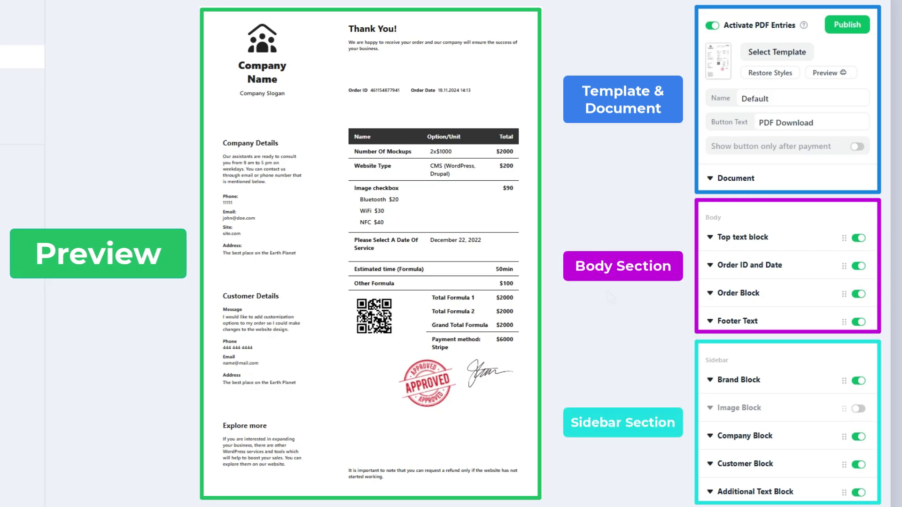
# - Expand the Order Block, Order ID and Date, and Top text block settings
pyautogui.click(496, 266)
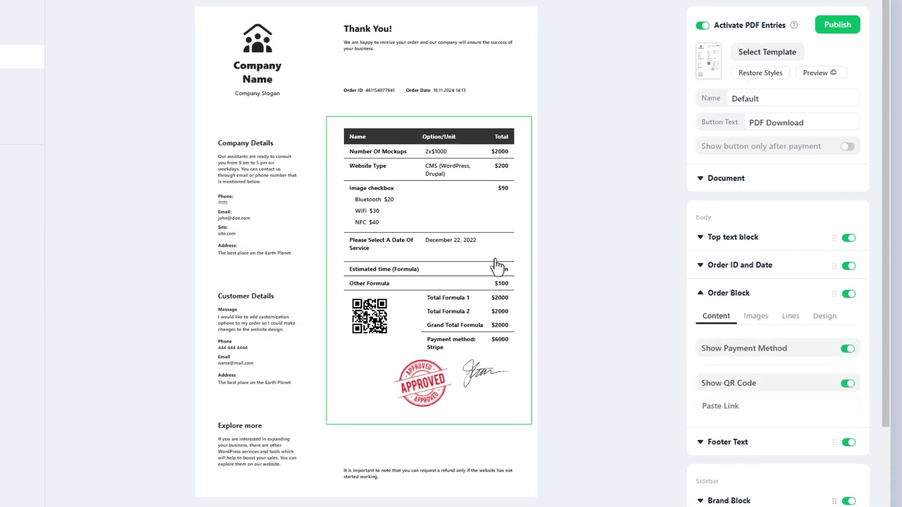
pyautogui.click(429, 92)
pyautogui.click(426, 56)
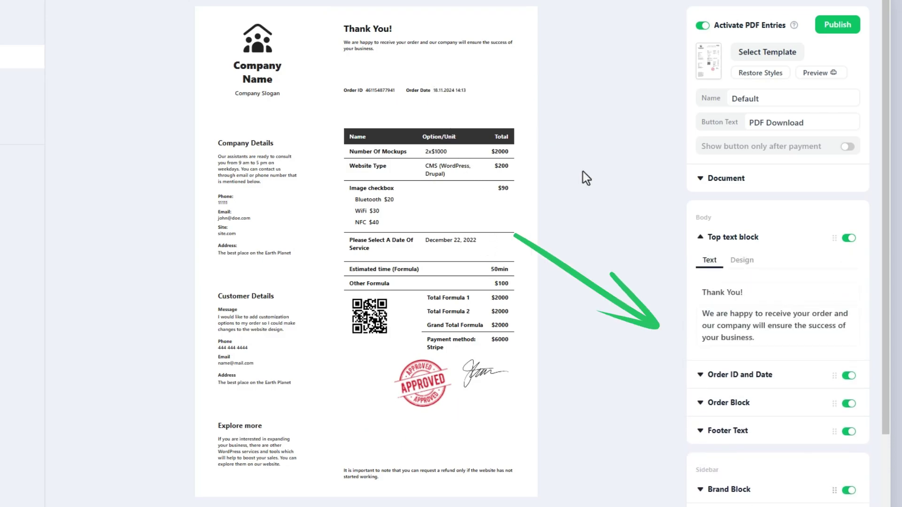
pyautogui.click(705, 243)
# - Hide and restore Top text block and Order ID and Date, then swap Top text block and Brand Block between sections
pyautogui.click(857, 239)
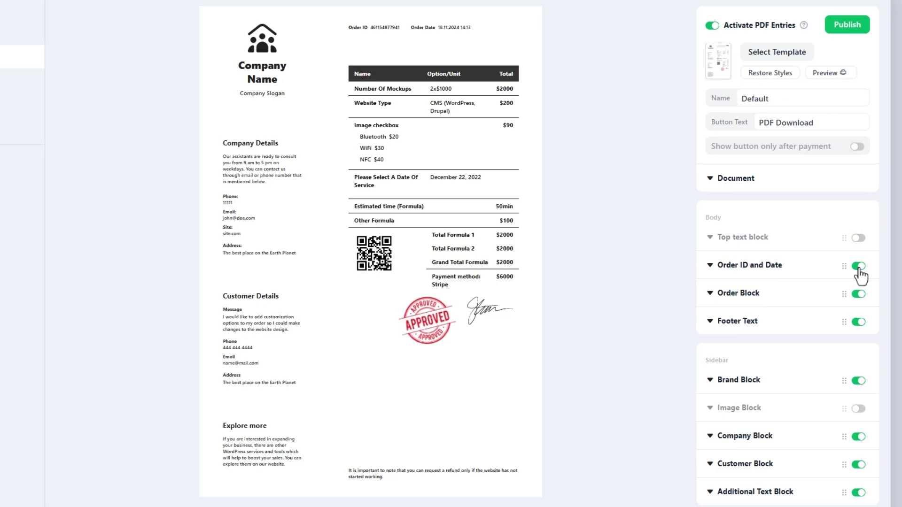
pyautogui.click(859, 266)
pyautogui.click(859, 266)
pyautogui.click(858, 238)
pyautogui.moveTo(844, 239); pyautogui.dragTo(835, 406)
pyautogui.moveTo(834, 352); pyautogui.dragTo(831, 247)
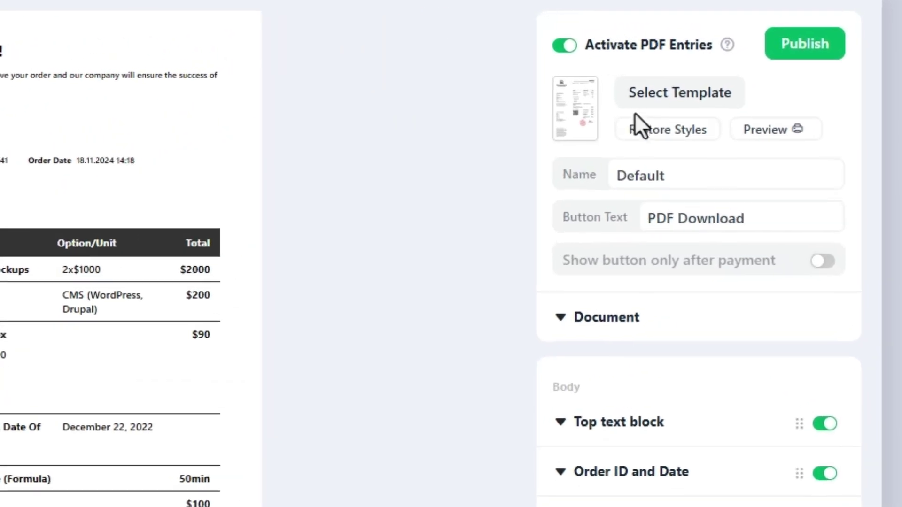
# - Apply the Modern template, rename it My Brand New Template and publish it among saved templates
pyautogui.click(764, 58)
pyautogui.scroll(-5, 385, 277)
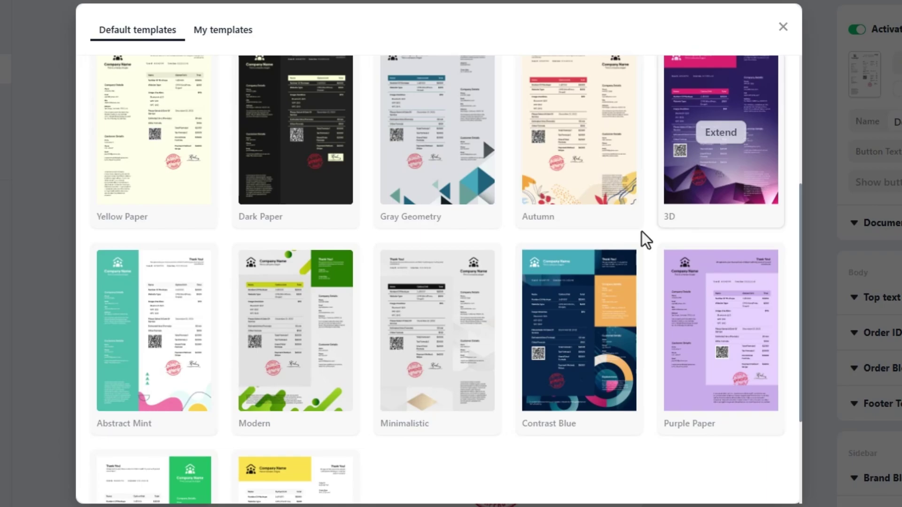
pyautogui.scroll(-2, 36, 338)
pyautogui.click(310, 205)
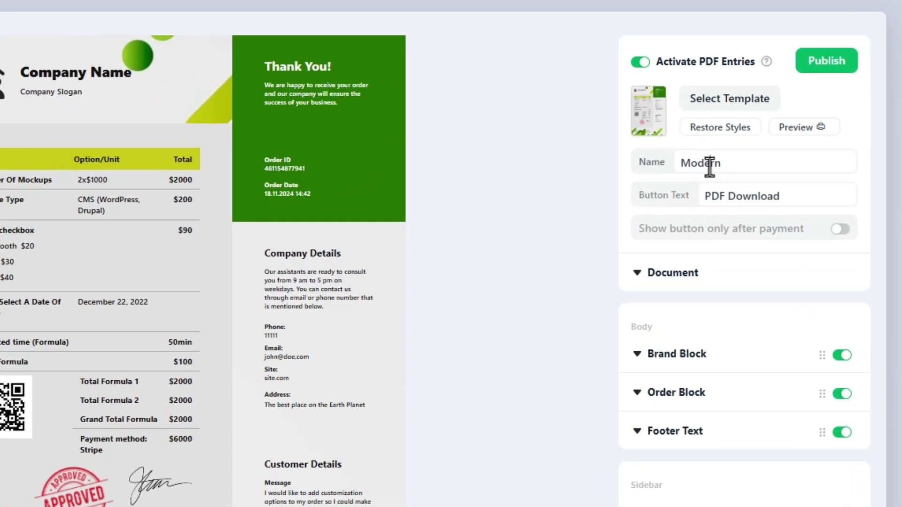
pyautogui.doubleClick(764, 154)
pyautogui.write('My Brand New Template')
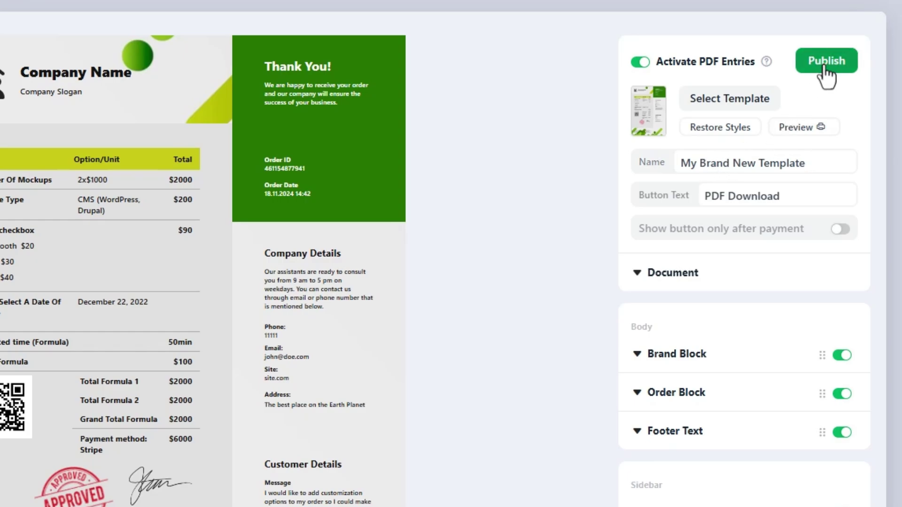
pyautogui.click(823, 65)
pyautogui.click(814, 94)
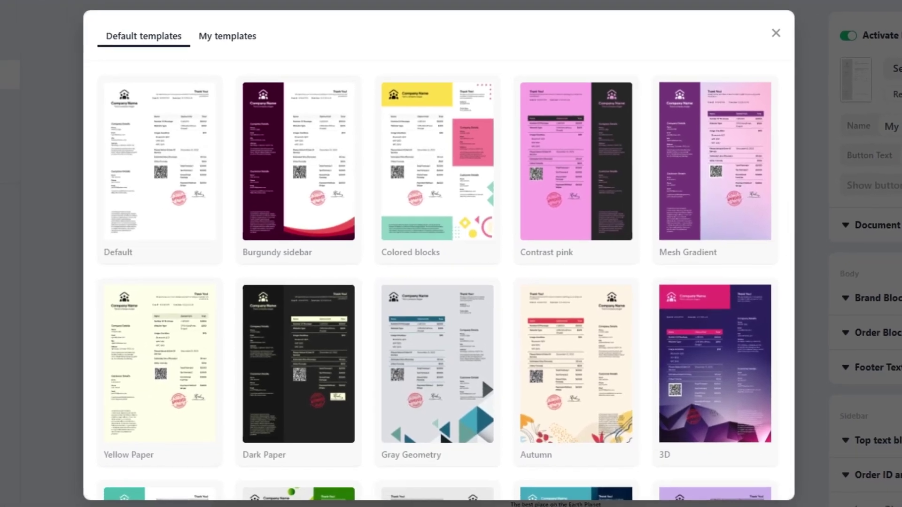
pyautogui.click(241, 36)
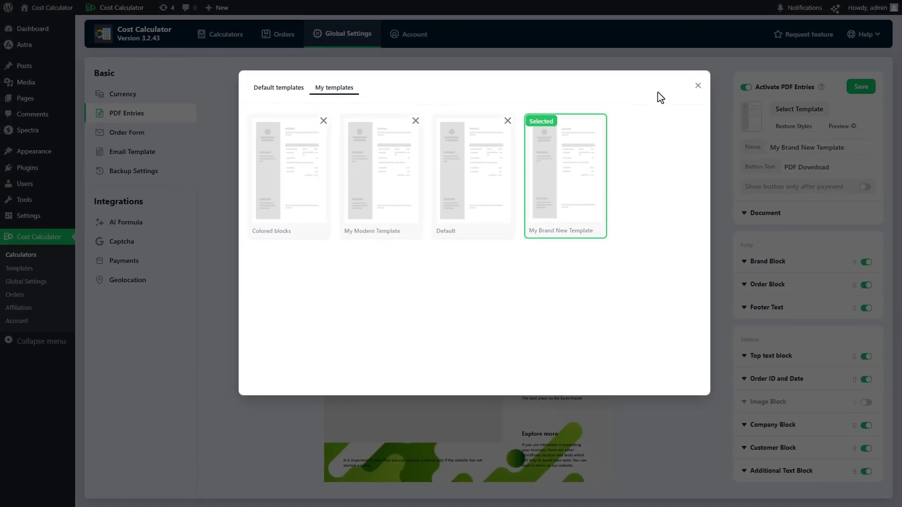
pyautogui.click(698, 86)
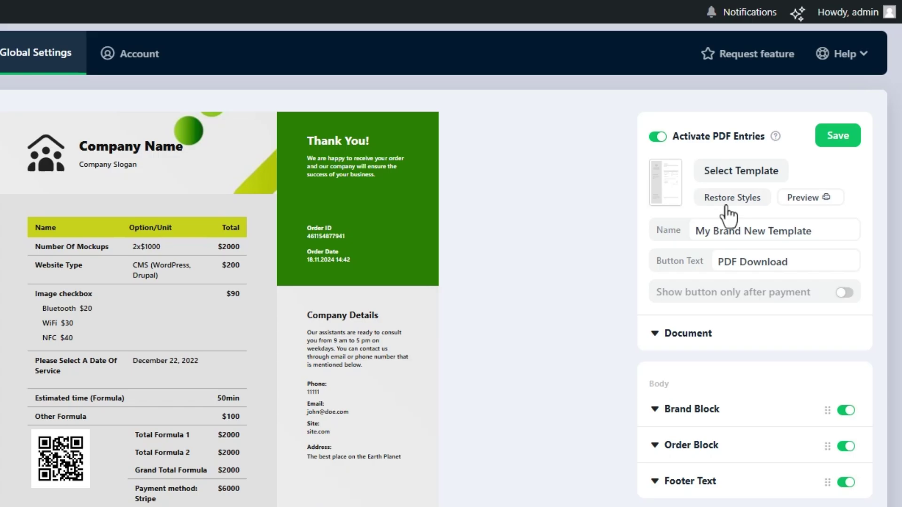
# - Preview the invoice PDF and show the Get PDF Invoice button only after payment
pyautogui.click(823, 198)
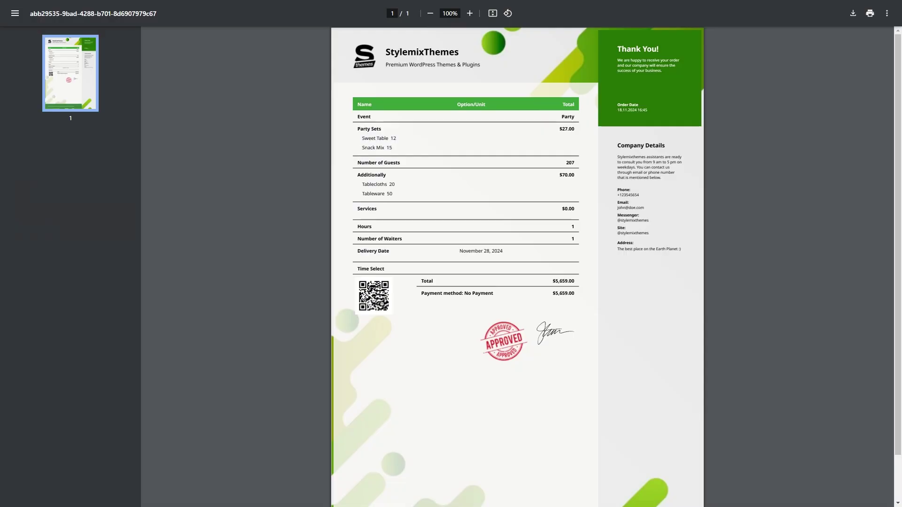
pyautogui.scroll(-1, 517, 263)
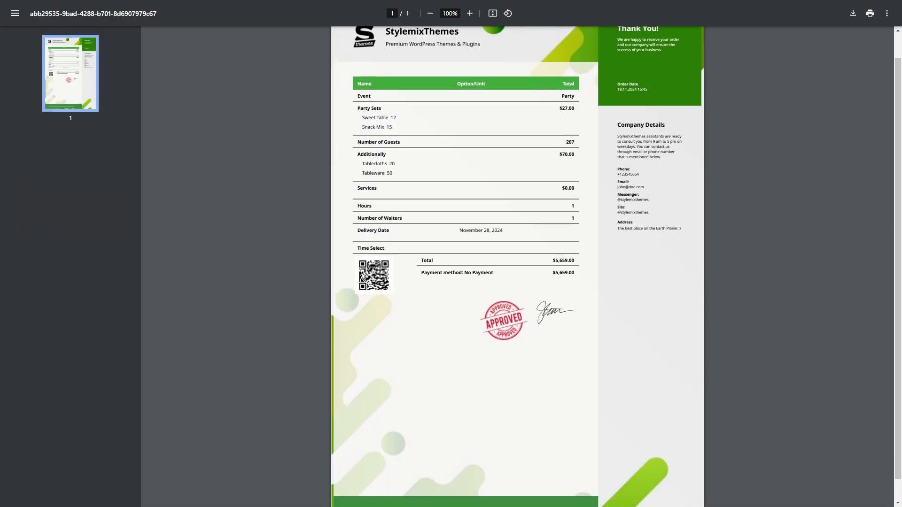
pyautogui.scroll(1, 516, 263)
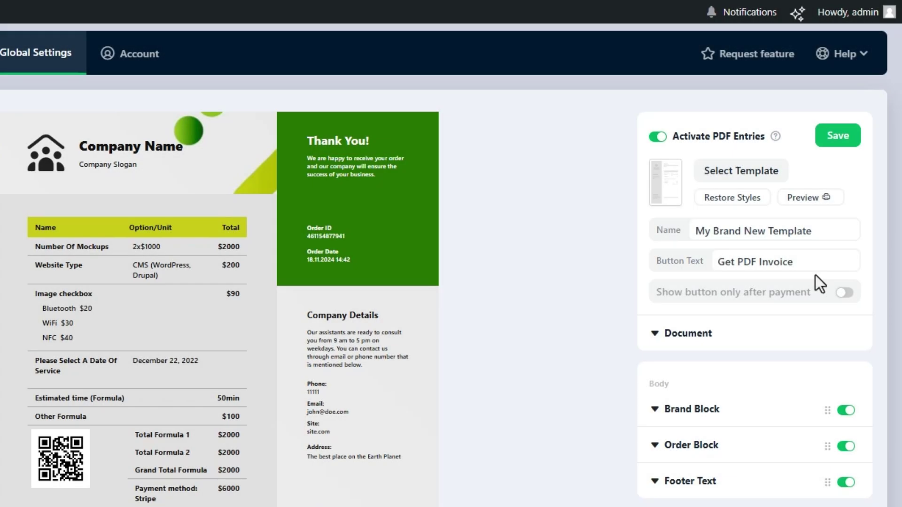
pyautogui.click(845, 295)
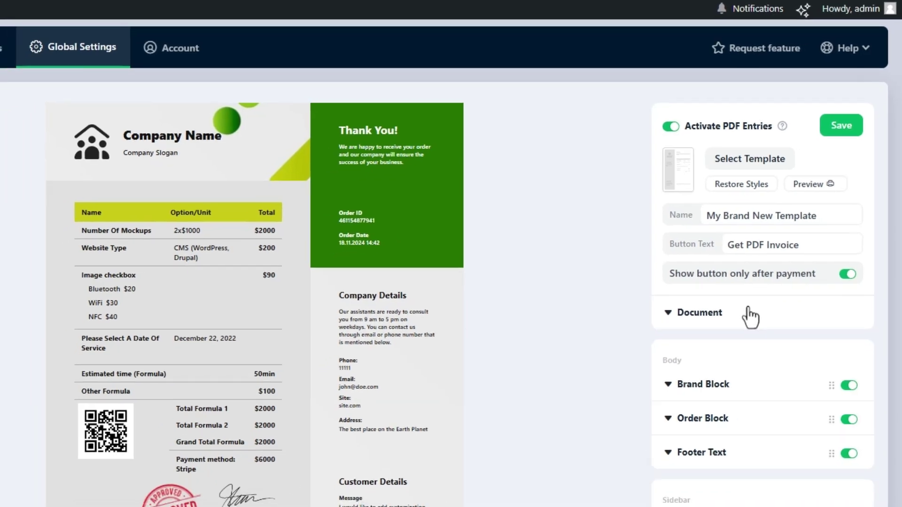
pyautogui.click(724, 333)
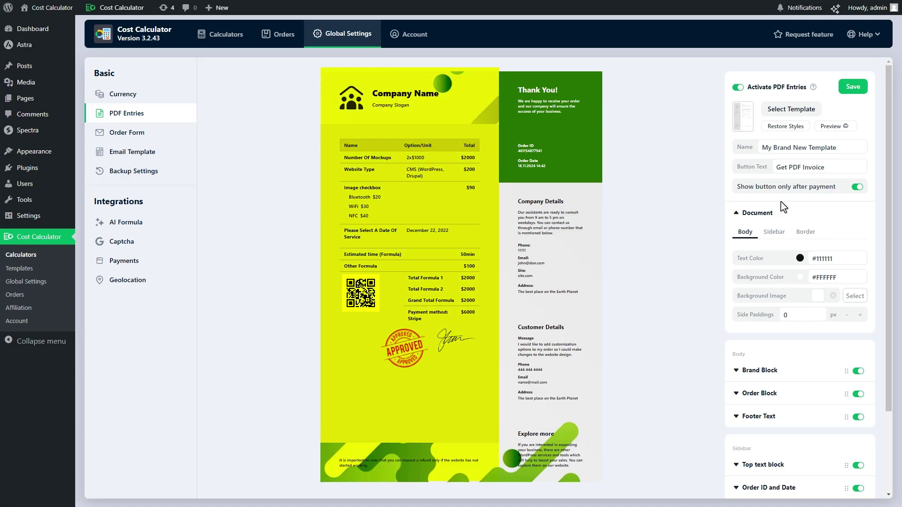
# - Set the invoice body text colour to black #000000
pyautogui.click(800, 258)
pyautogui.moveTo(758, 288); pyautogui.dragTo(717, 336)
pyautogui.click(699, 285)
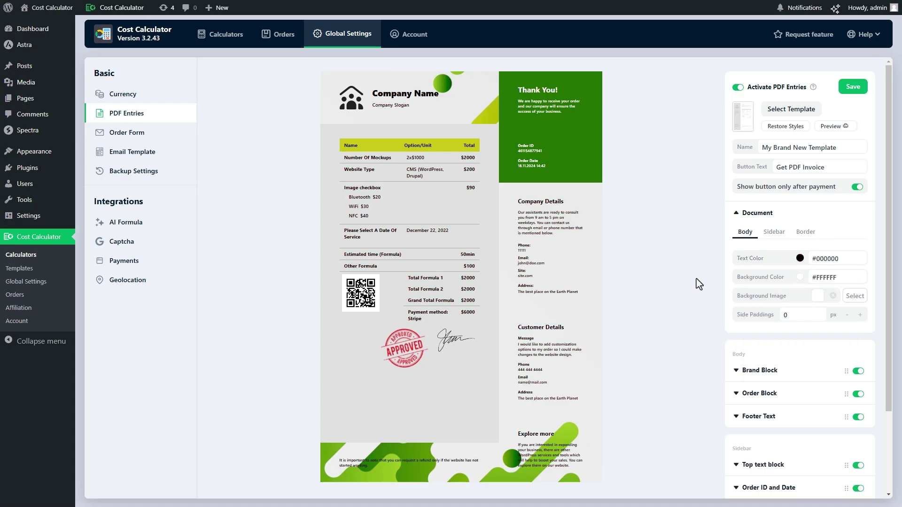
# - Increase the body side paddings to 17 px
pyautogui.click(860, 315)
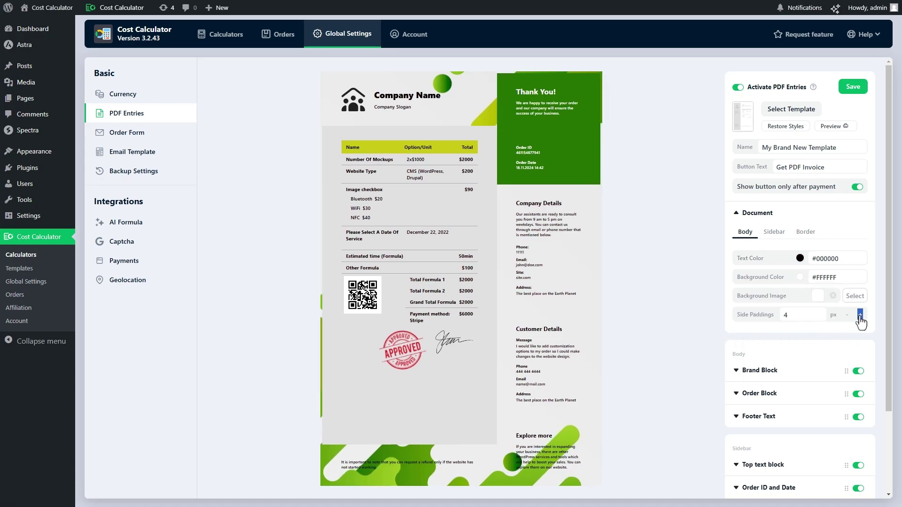
pyautogui.click(859, 315)
pyautogui.click(859, 315)
pyautogui.click(859, 314)
pyautogui.click(859, 314)
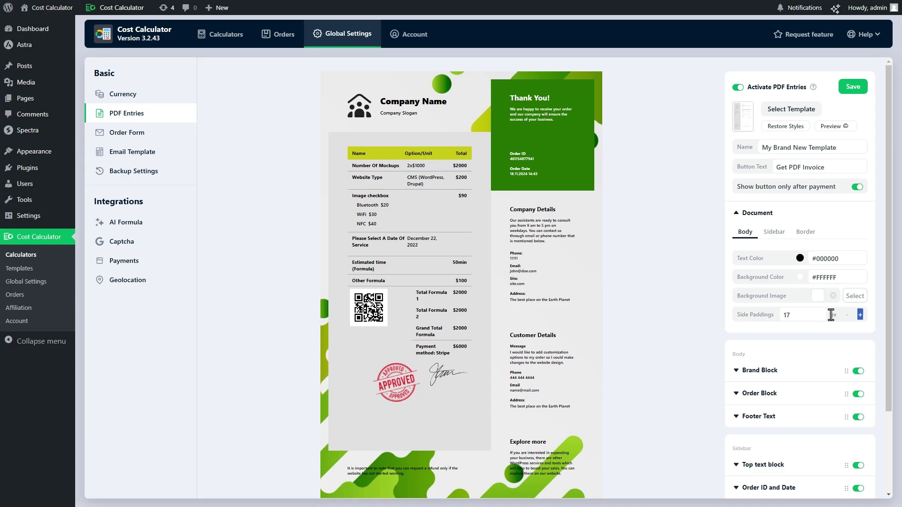
# - Try the left and no-sidebar layouts, then place the invoice sidebar on the right
pyautogui.click(774, 231)
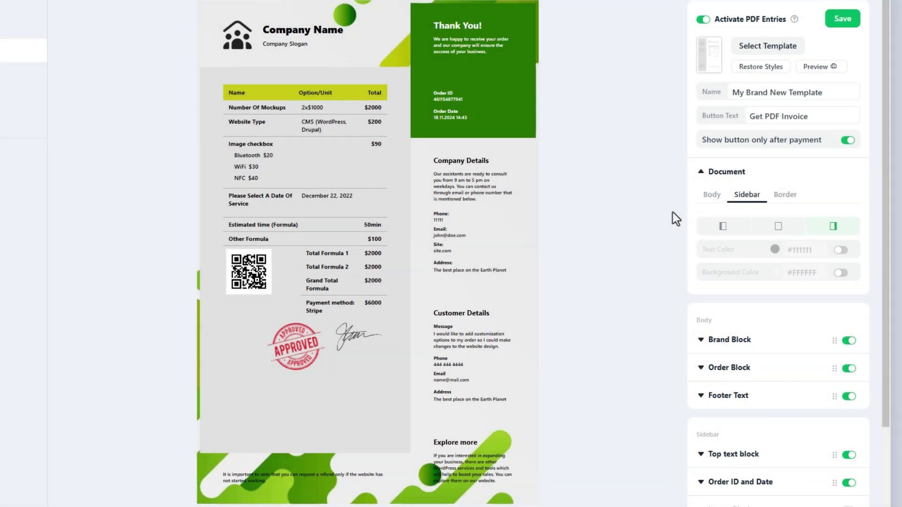
pyautogui.click(713, 227)
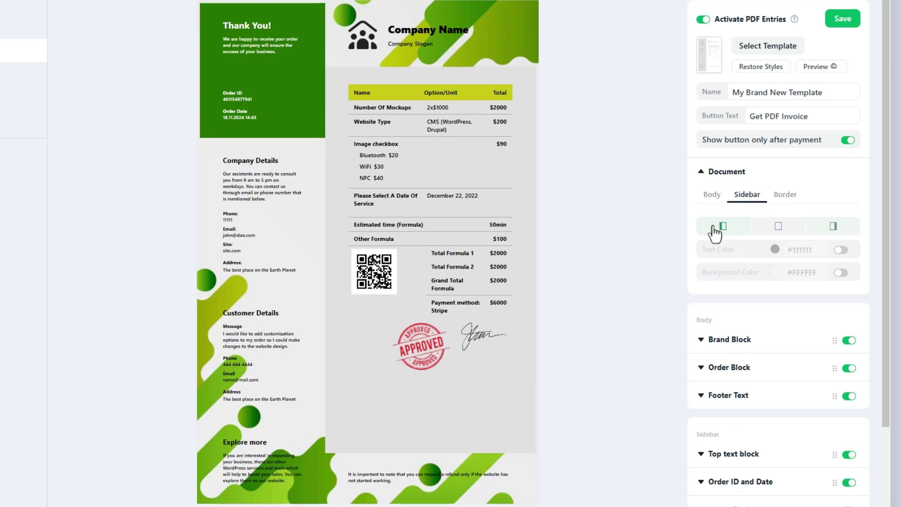
pyautogui.click(778, 226)
pyautogui.scroll(-5, 602, 230)
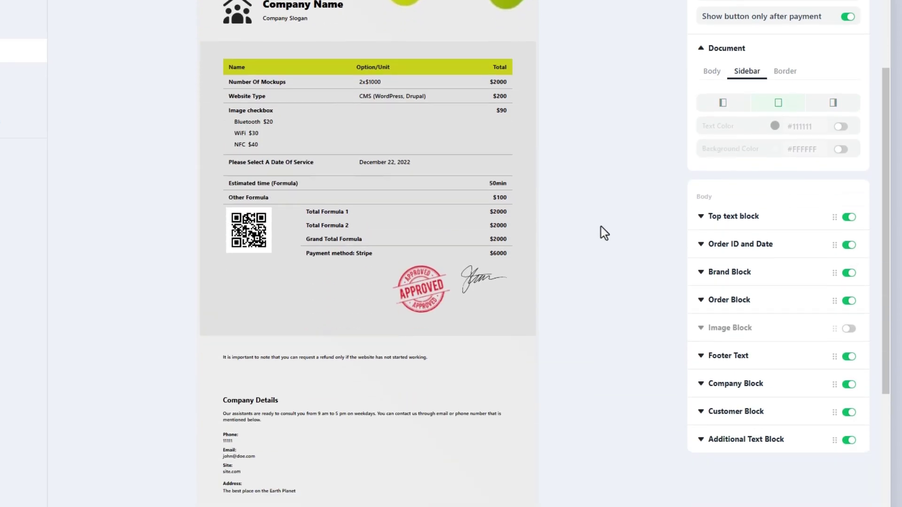
pyautogui.scroll(5, 601, 227)
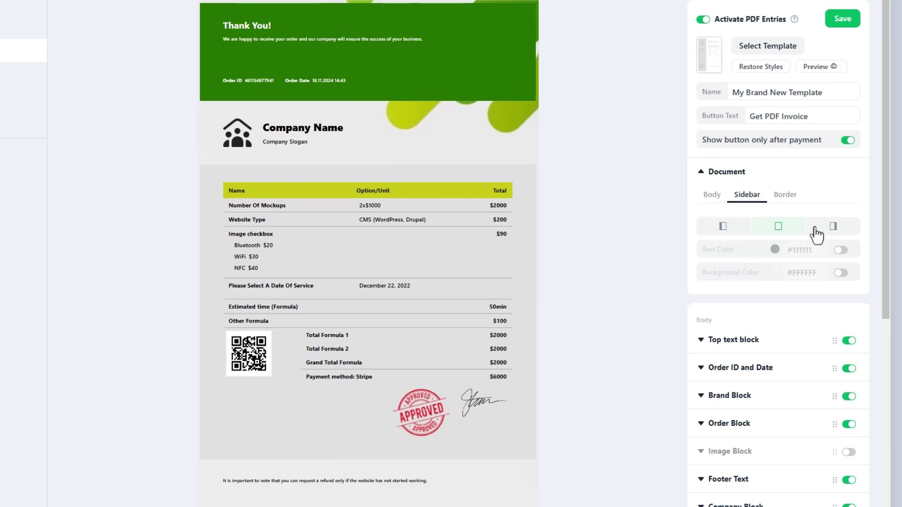
pyautogui.click(822, 227)
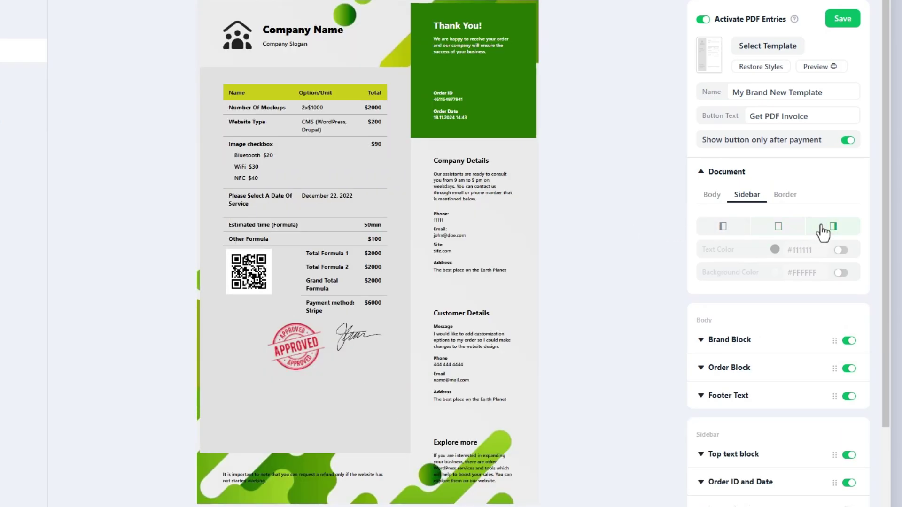
# - Set the sidebar text colour to black #000000, and try a pink background before turning it off
pyautogui.click(840, 250)
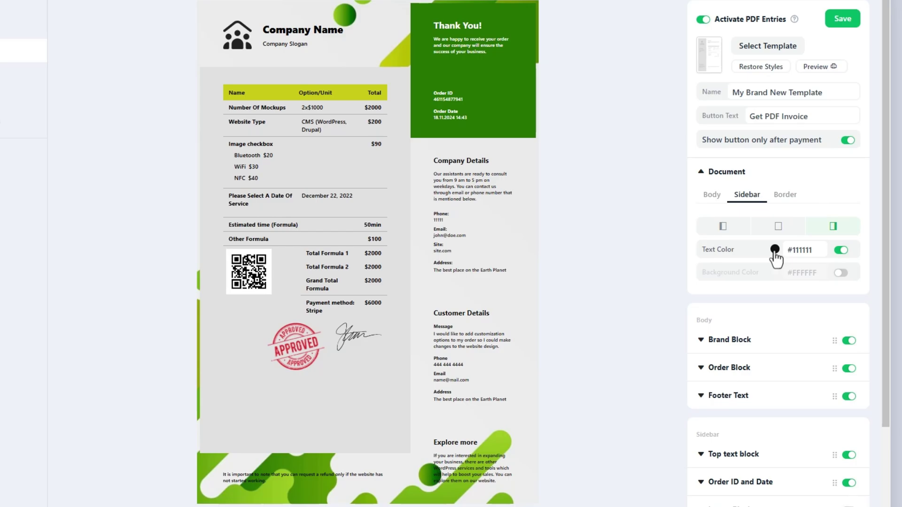
pyautogui.click(775, 249)
pyautogui.moveTo(831, 280); pyautogui.dragTo(694, 348)
pyautogui.click(631, 293)
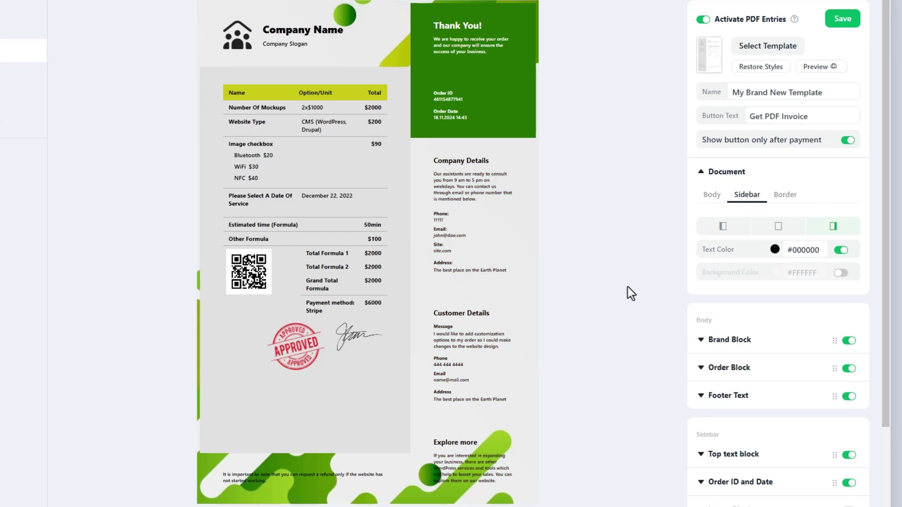
pyautogui.click(842, 274)
pyautogui.moveTo(739, 319); pyautogui.dragTo(765, 306)
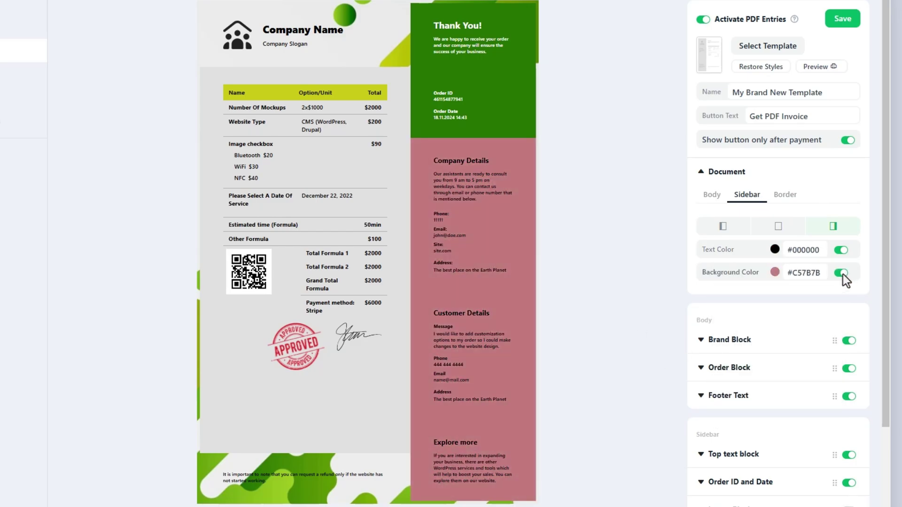
pyautogui.click(842, 274)
pyautogui.click(785, 195)
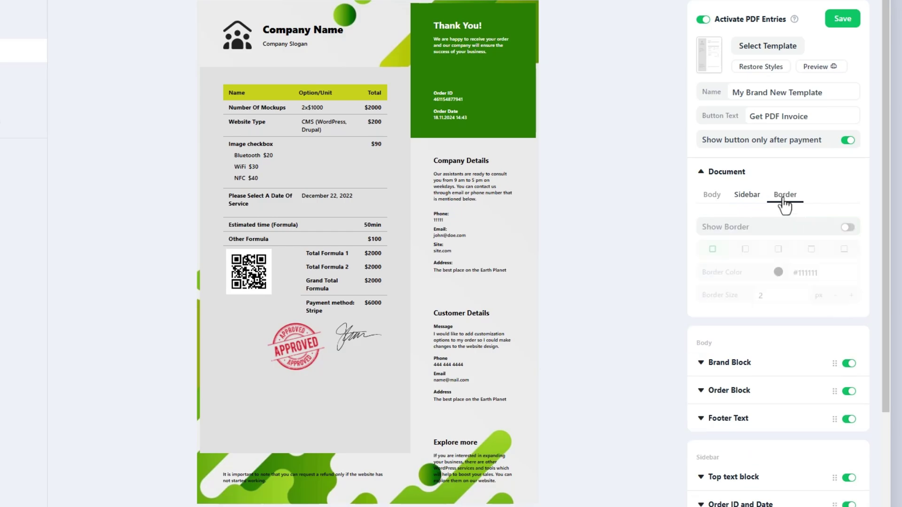
pyautogui.click(848, 228)
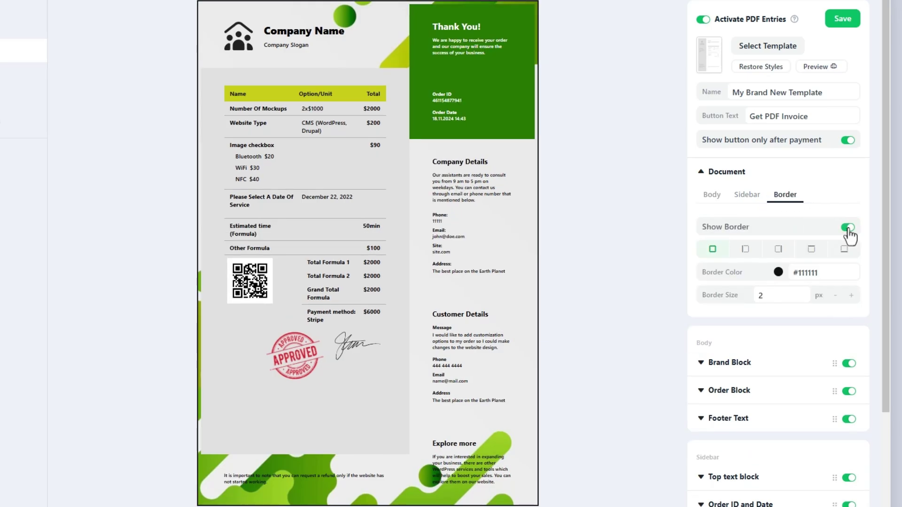
pyautogui.click(745, 249)
pyautogui.click(778, 249)
pyautogui.click(811, 249)
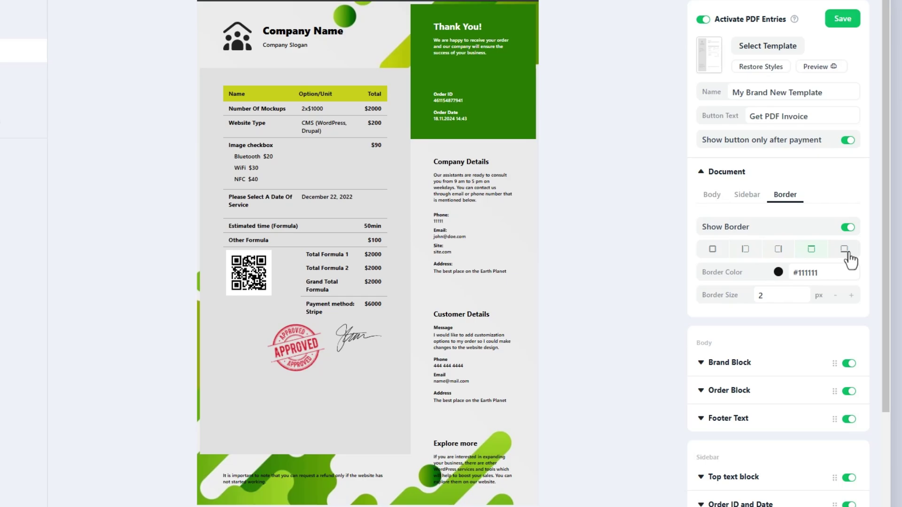
pyautogui.click(844, 249)
pyautogui.click(713, 249)
pyautogui.click(778, 272)
pyautogui.moveTo(817, 306); pyautogui.dragTo(846, 283)
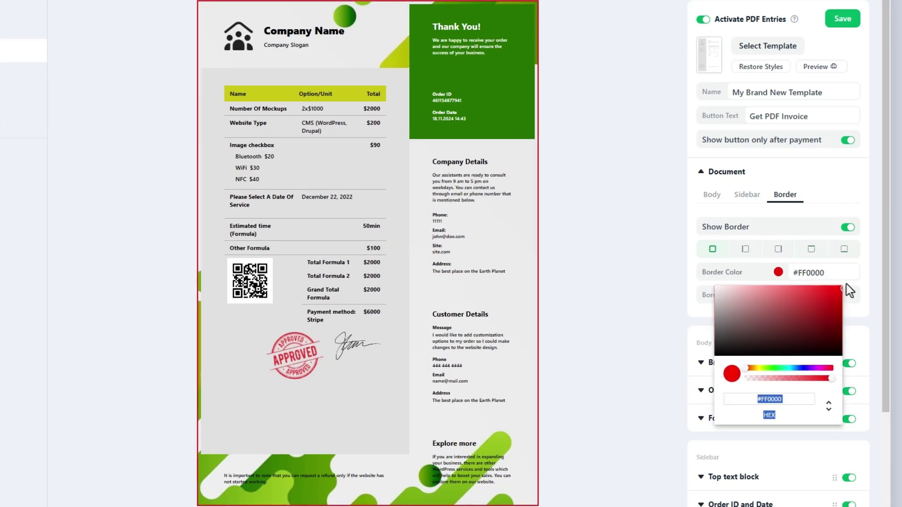
pyautogui.click(652, 269)
pyautogui.click(850, 295)
pyautogui.click(850, 295)
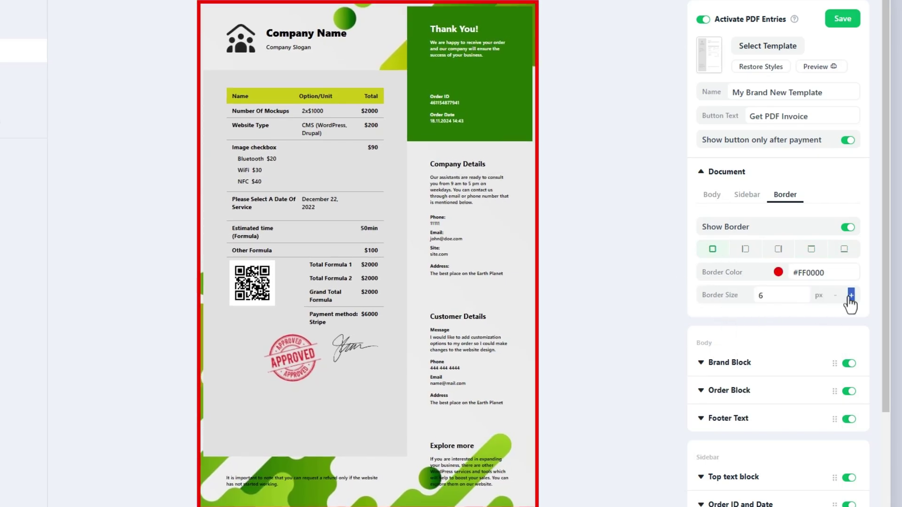
pyautogui.click(850, 295)
pyautogui.click(850, 295)
pyautogui.click(850, 295)
pyautogui.click(850, 295)
pyautogui.click(850, 295)
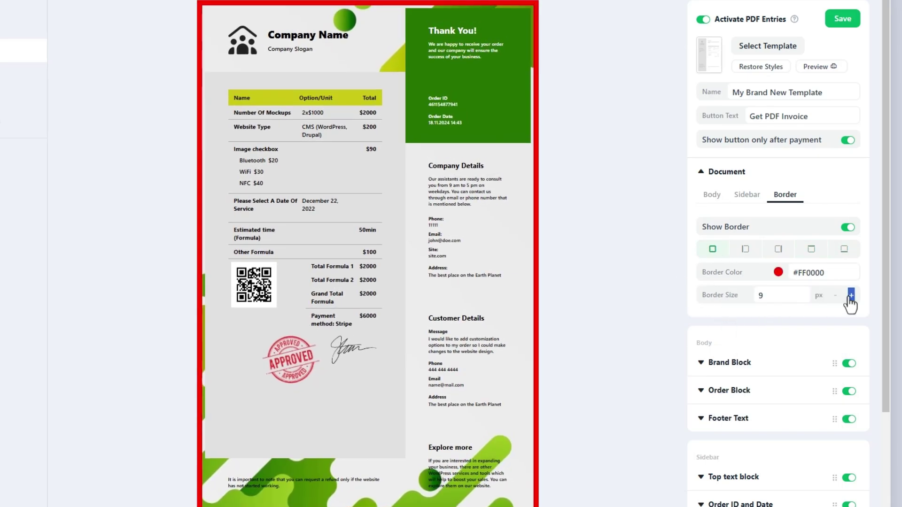
pyautogui.click(848, 229)
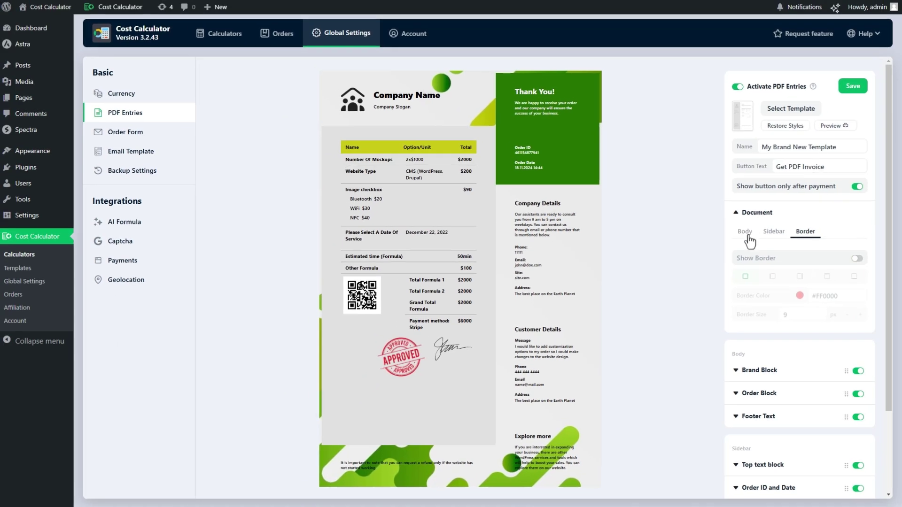
# - Set the Brand Block logo to the S themes image logo_black-2.png, keeping its width at 50 px
pyautogui.click(730, 362)
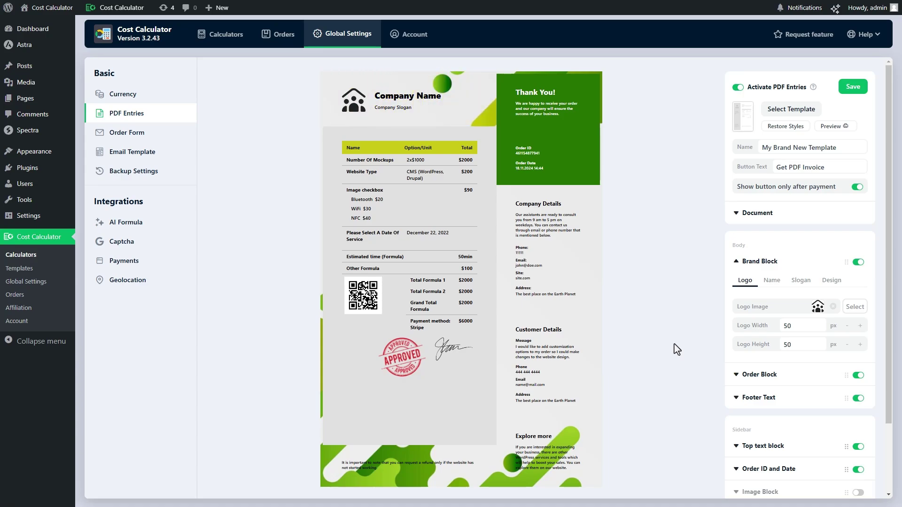
pyautogui.click(855, 307)
pyautogui.click(423, 123)
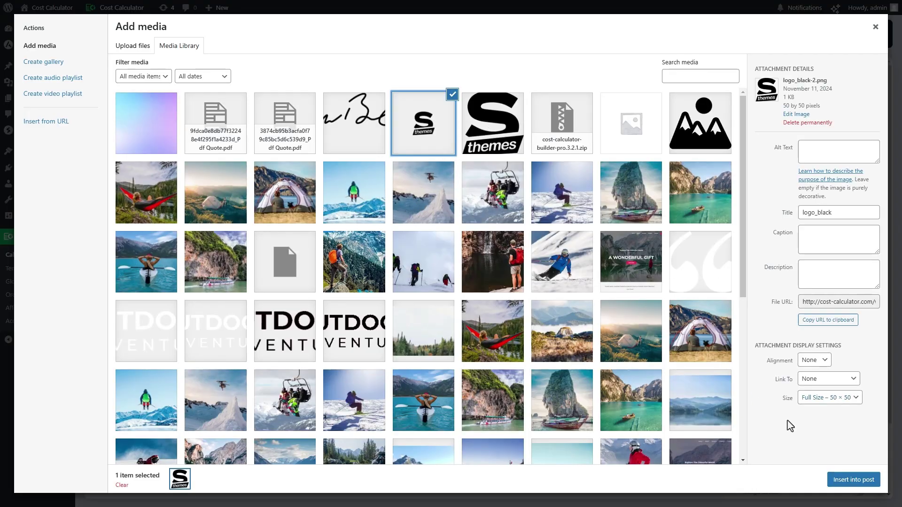
pyautogui.click(854, 479)
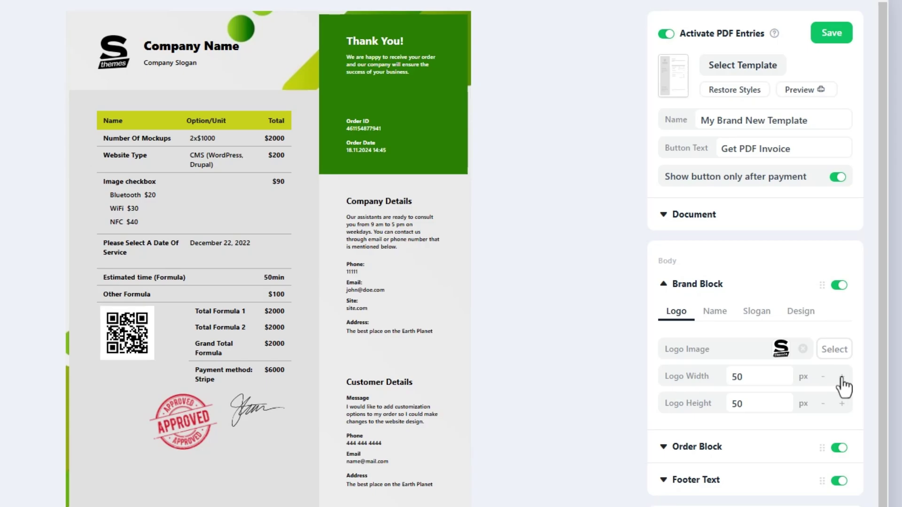
pyautogui.click(844, 371)
pyautogui.click(825, 371)
# - Rename the brand to StylemixThemes at font size 19, trying a green colour before reverting to default
pyautogui.click(719, 316)
pyautogui.tripleClick(752, 348)
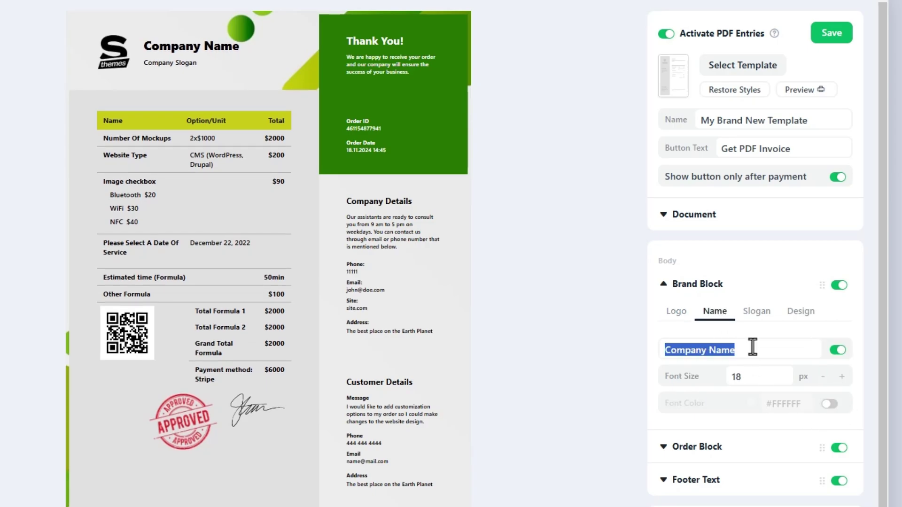
pyautogui.write('StylemixThemes')
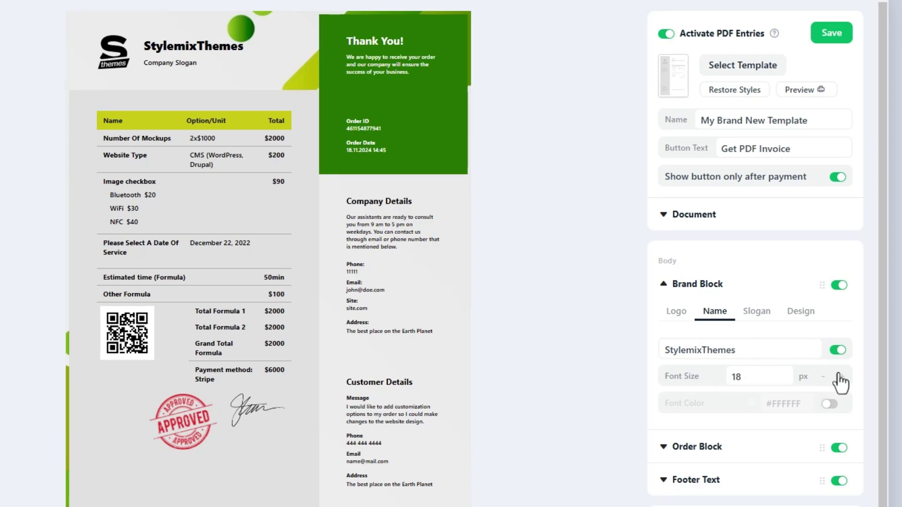
pyautogui.click(841, 377)
pyautogui.click(829, 404)
pyautogui.click(752, 403)
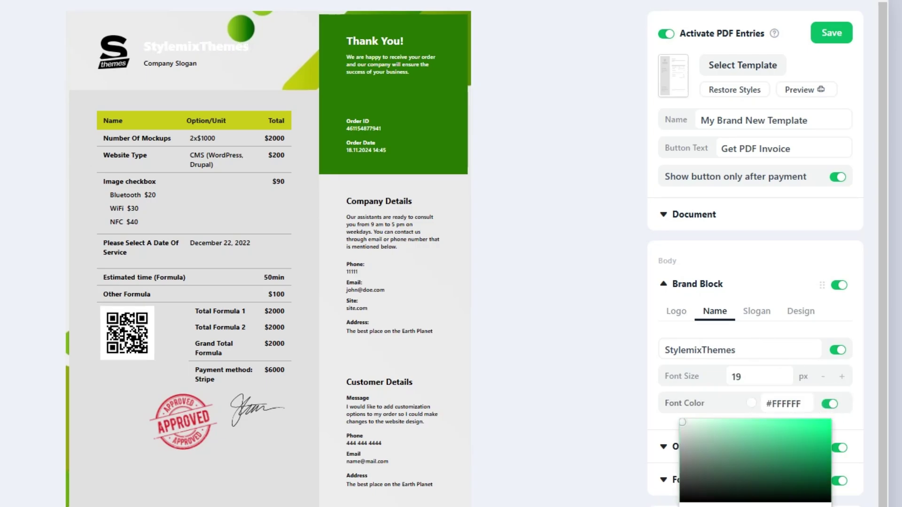
pyautogui.moveTo(817, 439); pyautogui.dragTo(794, 445)
pyautogui.click(829, 405)
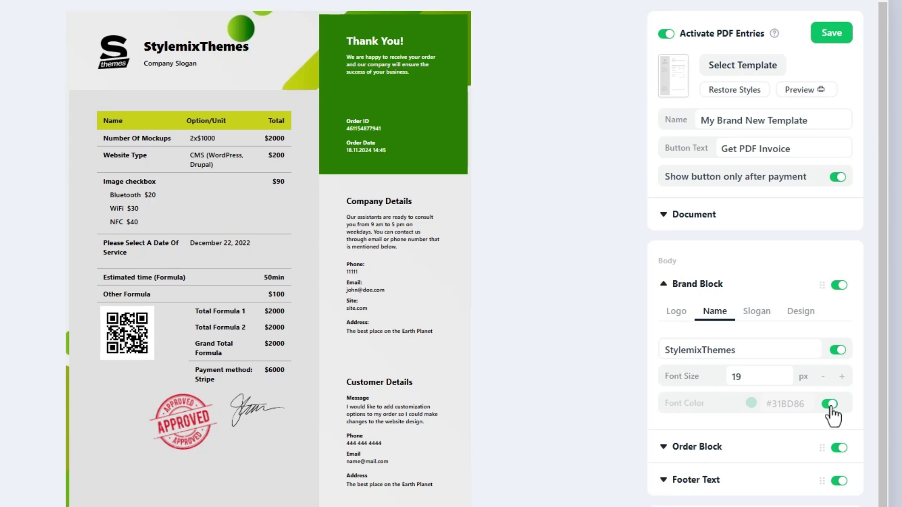
# - Change the slogan to 'Premium WordPress Themes & Plugins' with font size 11
pyautogui.click(756, 311)
pyautogui.tripleClick(765, 349)
pyautogui.write('Premiu')
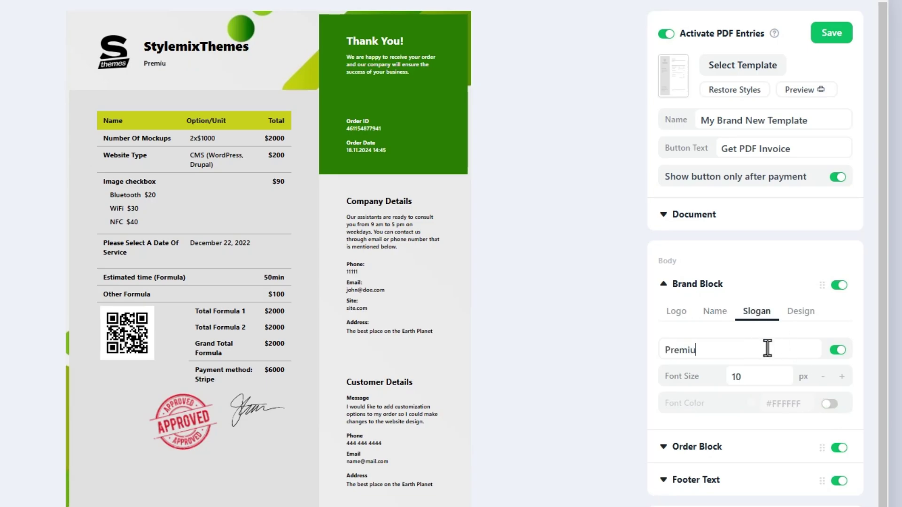
pyautogui.write('m WordPress Themes & ')
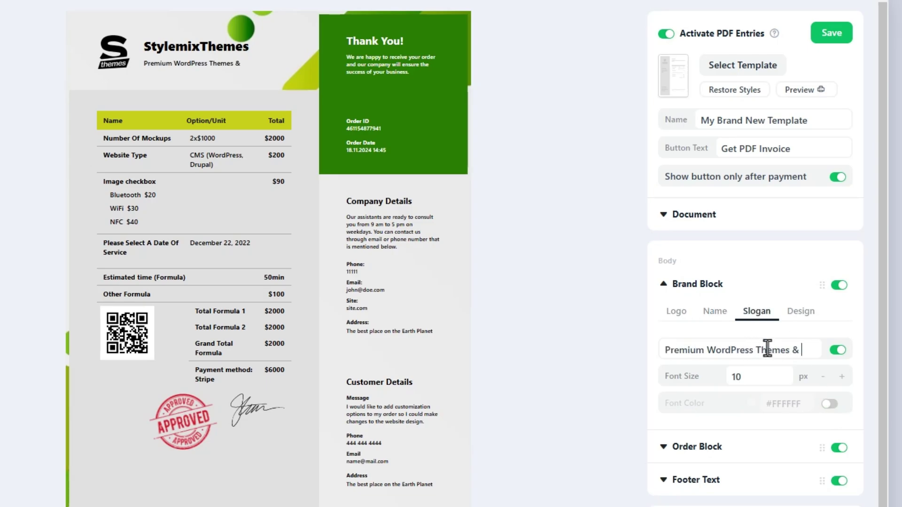
pyautogui.write('Plugins')
pyautogui.click(842, 377)
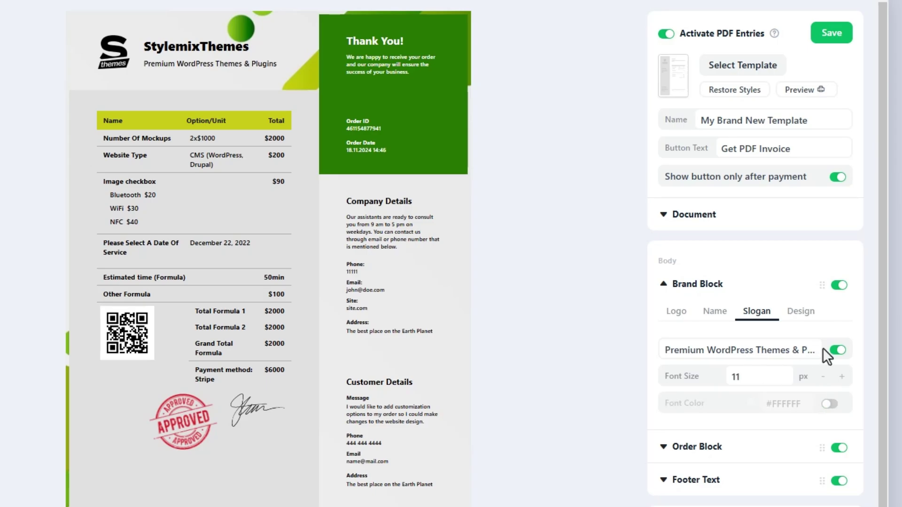
# - Left-align the brand header, trying a red #F32E2E background before switching it off
pyautogui.click(804, 311)
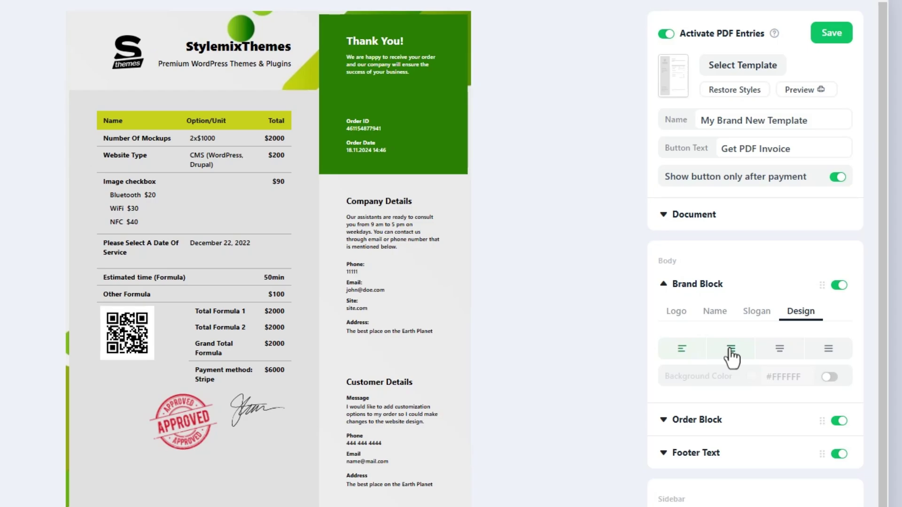
pyautogui.click(779, 352)
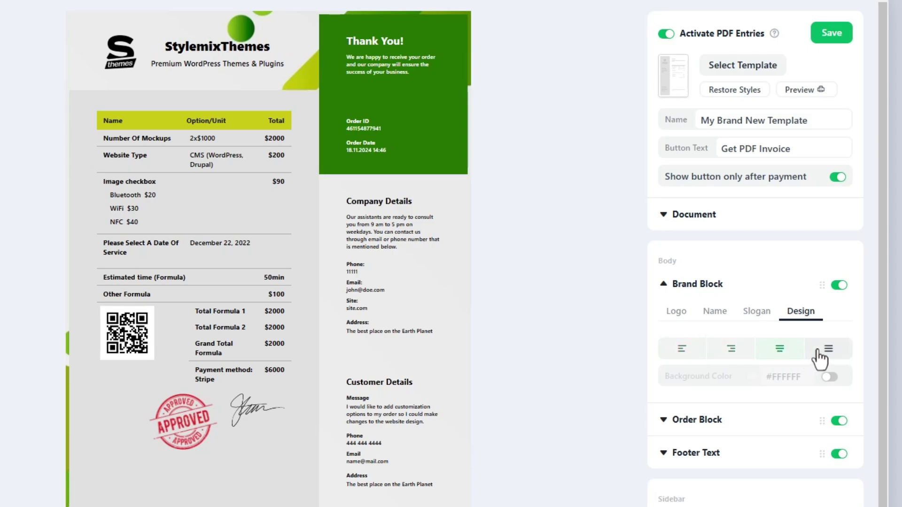
pyautogui.click(821, 358)
pyautogui.click(698, 360)
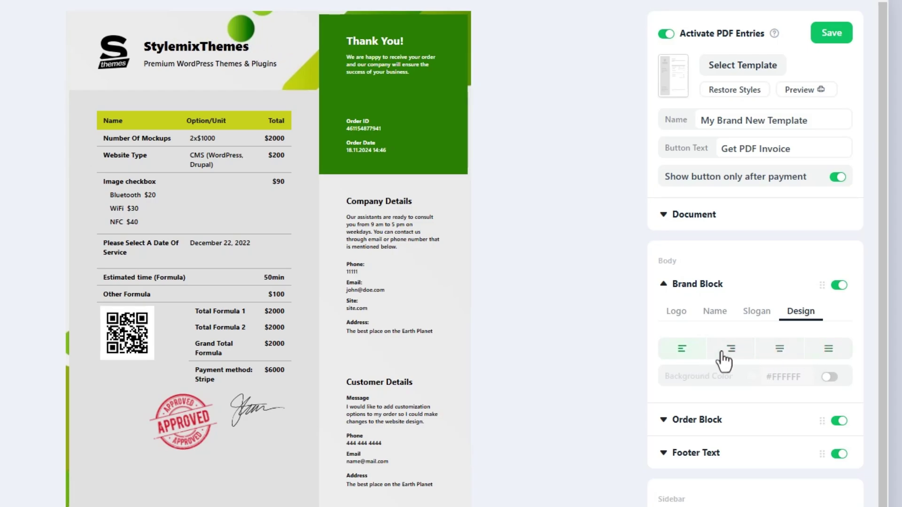
pyautogui.click(830, 377)
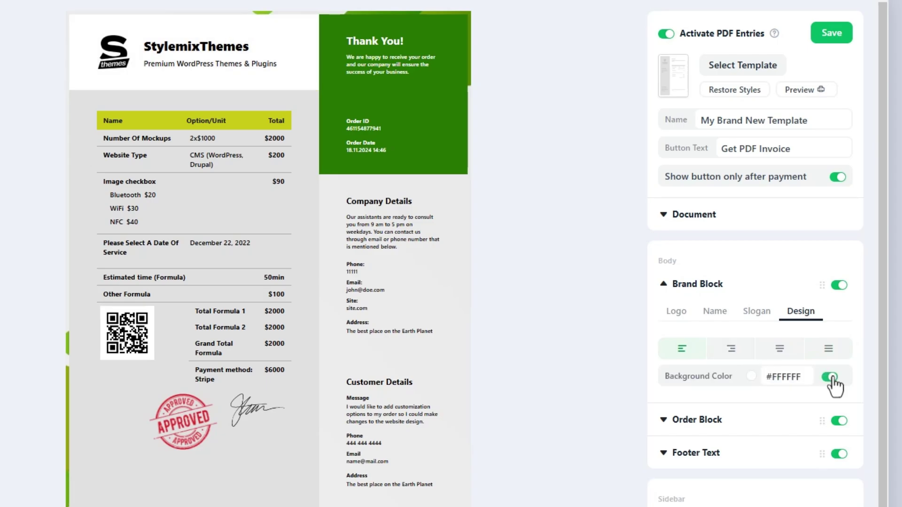
pyautogui.click(751, 376)
pyautogui.moveTo(789, 403); pyautogui.dragTo(801, 402)
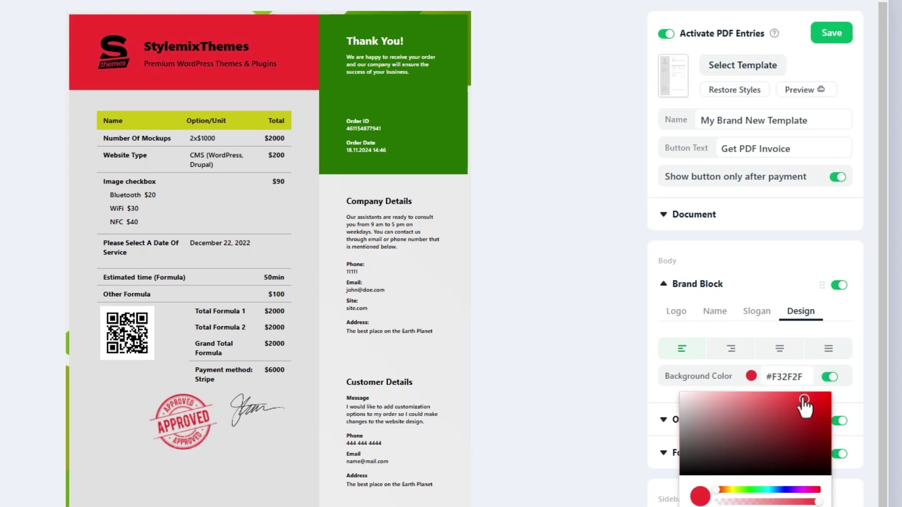
pyautogui.click(841, 371)
pyautogui.click(830, 378)
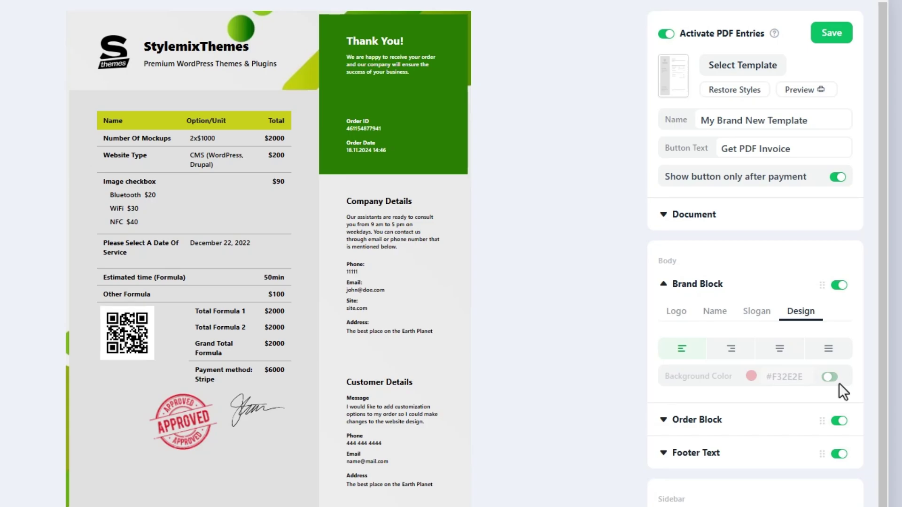
pyautogui.click(700, 287)
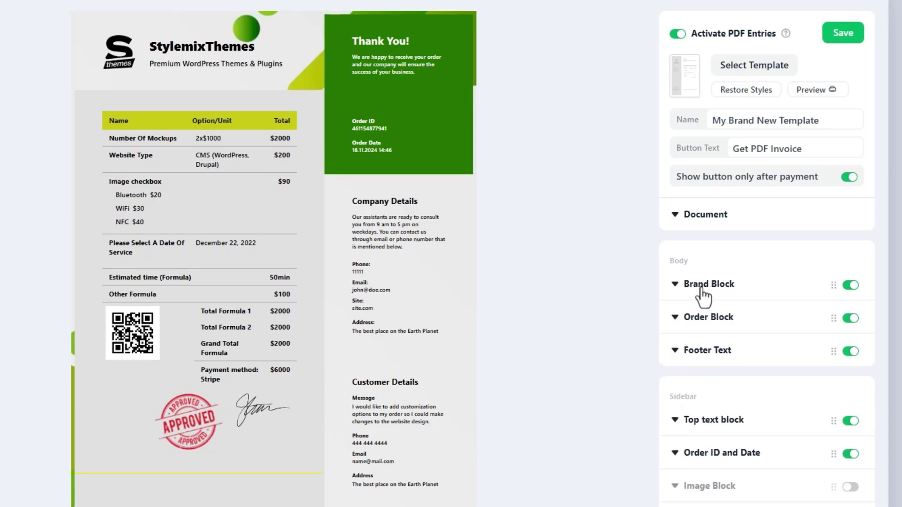
pyautogui.click(717, 319)
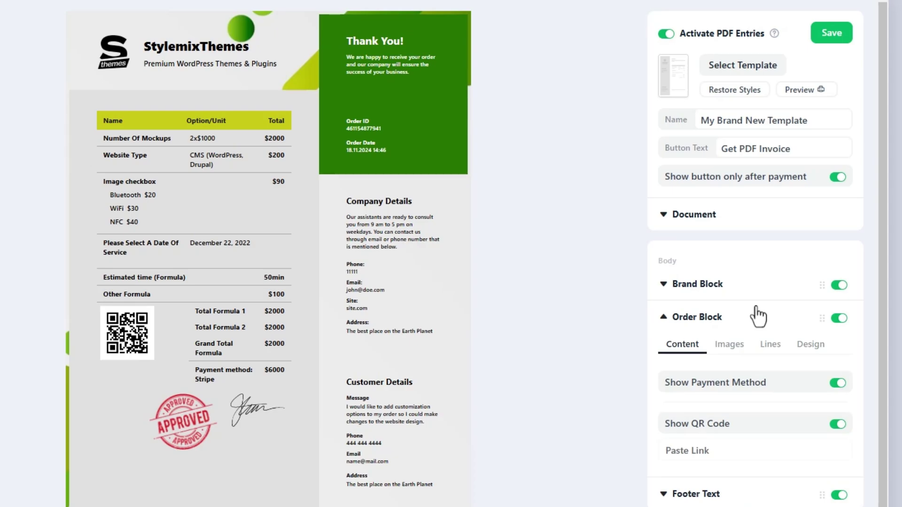
pyautogui.click(837, 383)
pyautogui.click(836, 384)
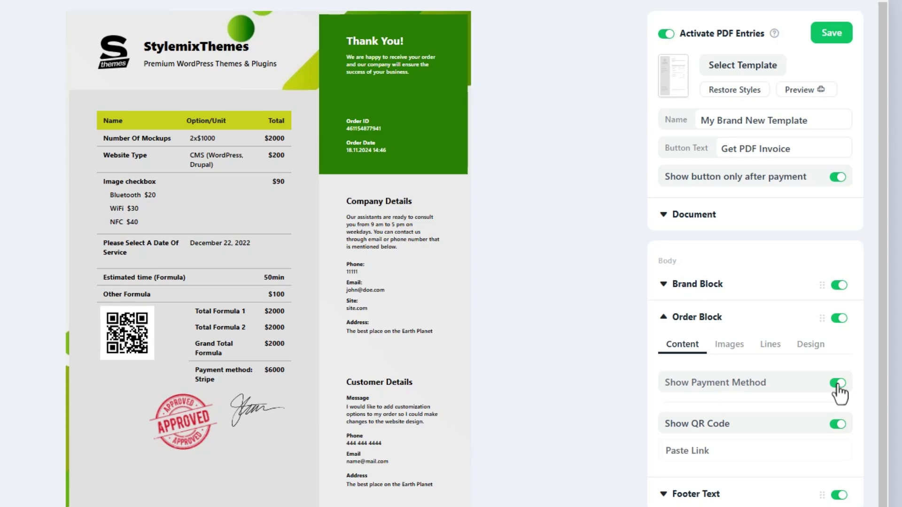
pyautogui.click(837, 425)
pyautogui.click(837, 425)
pyautogui.click(717, 449)
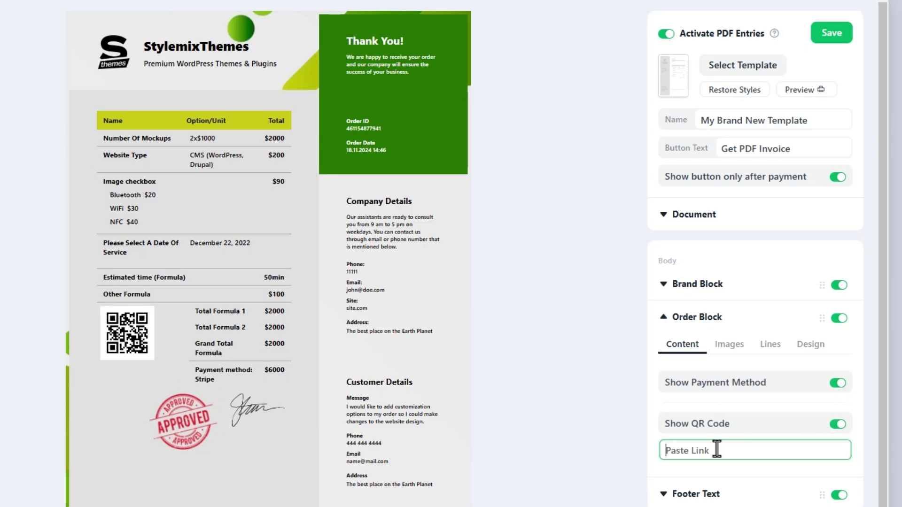
pyautogui.write('https://')
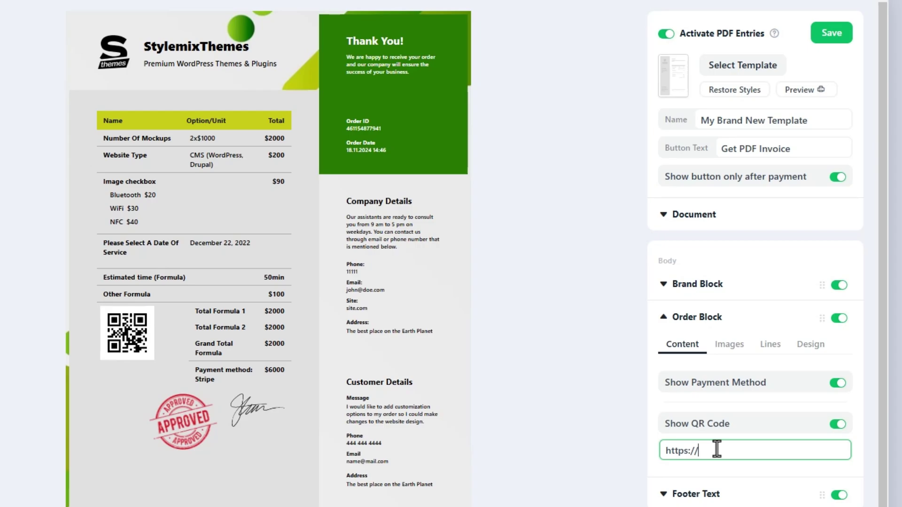
pyautogui.write('stylemixthemes.com/')
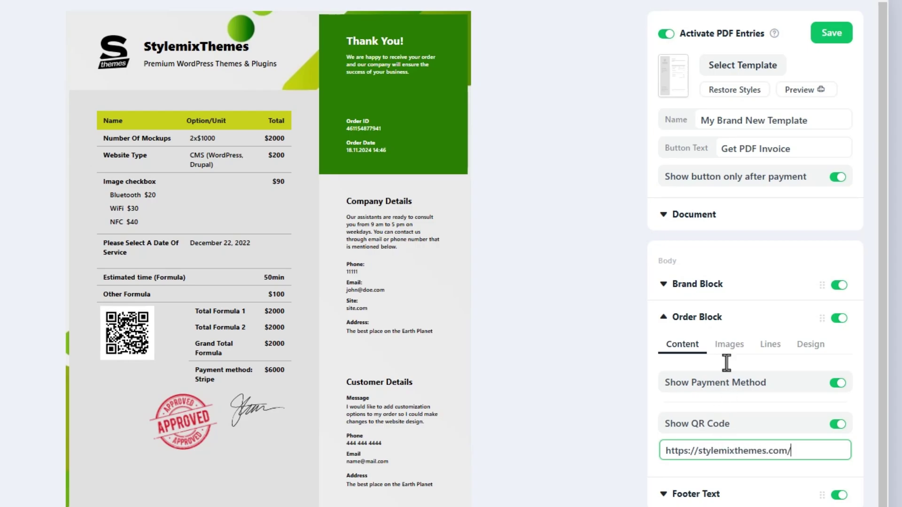
# - Open the Order Block Images settings, leaving Stamp Size at 100 and Signature Size at 80
pyautogui.click(728, 355)
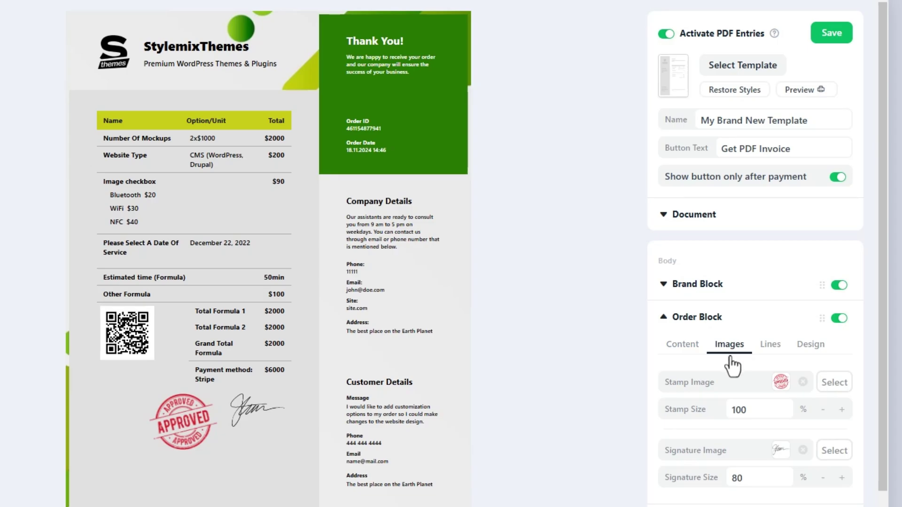
pyautogui.click(842, 410)
pyautogui.click(824, 410)
pyautogui.click(841, 478)
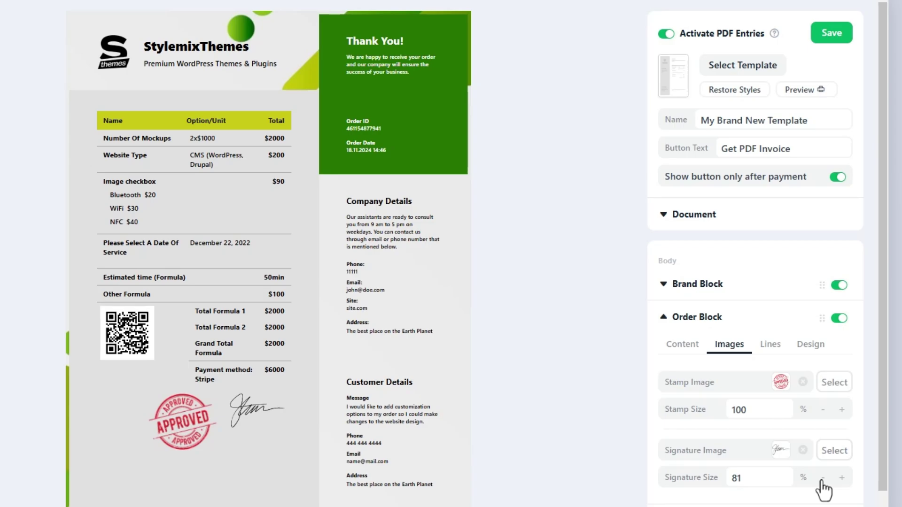
pyautogui.click(822, 478)
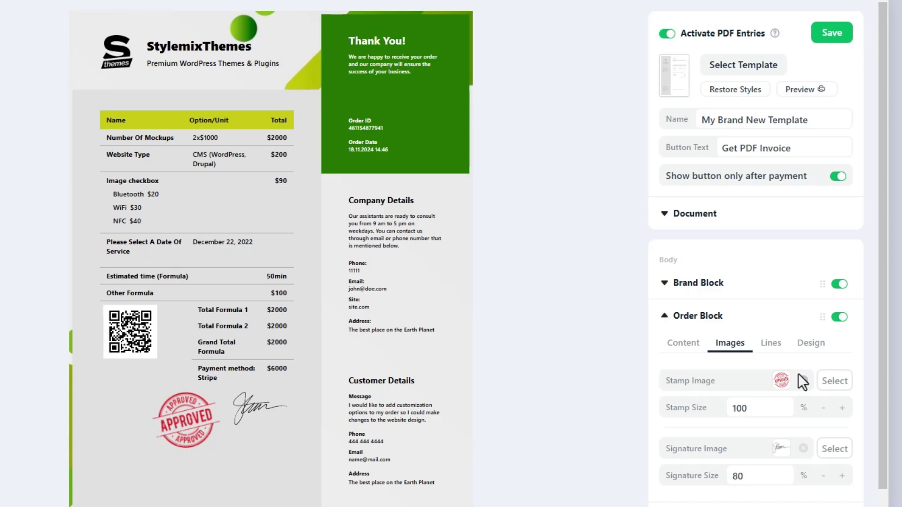
# - Make the order table lines grey #848181 at 2 px thickness
pyautogui.click(770, 344)
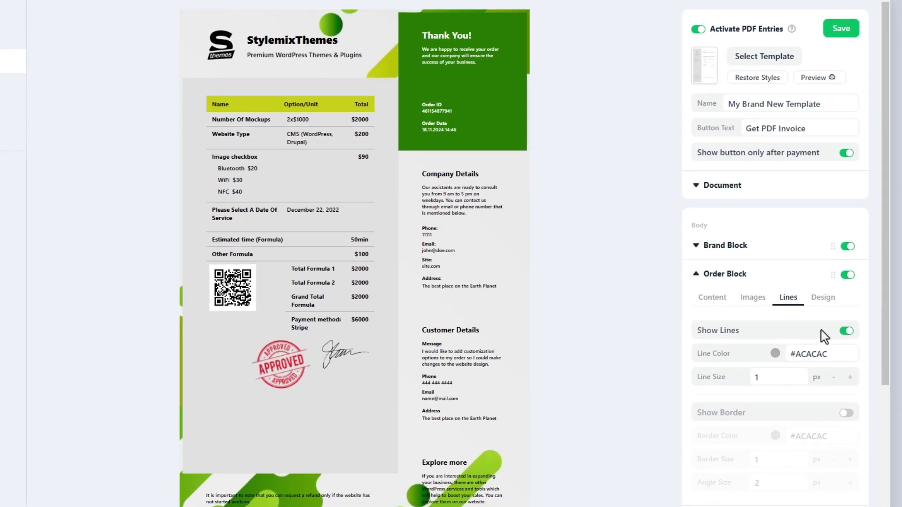
pyautogui.click(775, 353)
pyautogui.click(800, 393)
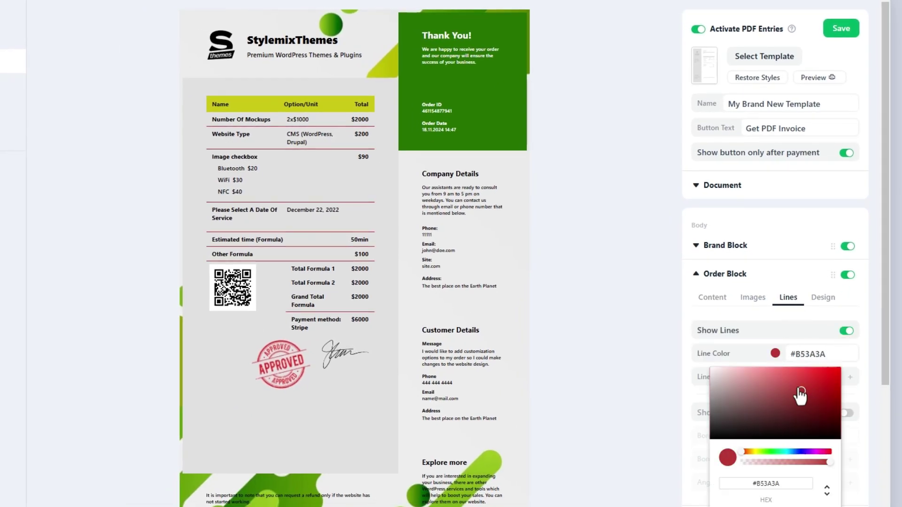
pyautogui.moveTo(800, 394); pyautogui.dragTo(711, 412)
pyautogui.click(765, 336)
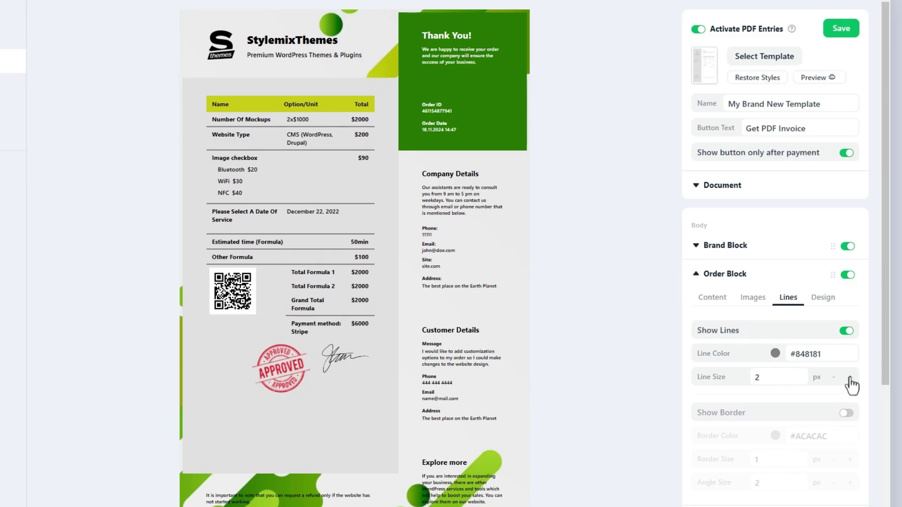
# - Try a red, thicker, rounded border around the order block, then remove it
pyautogui.click(846, 413)
pyautogui.click(775, 435)
pyautogui.click(820, 463)
pyautogui.click(851, 470)
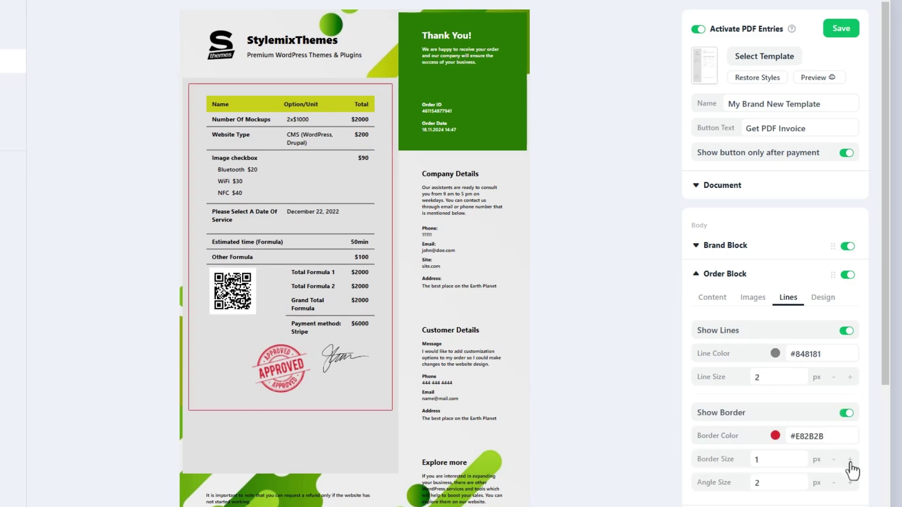
pyautogui.doubleClick(849, 459)
pyautogui.doubleClick(850, 482)
pyautogui.doubleClick(849, 482)
pyautogui.doubleClick(849, 482)
pyautogui.click(849, 482)
pyautogui.click(846, 413)
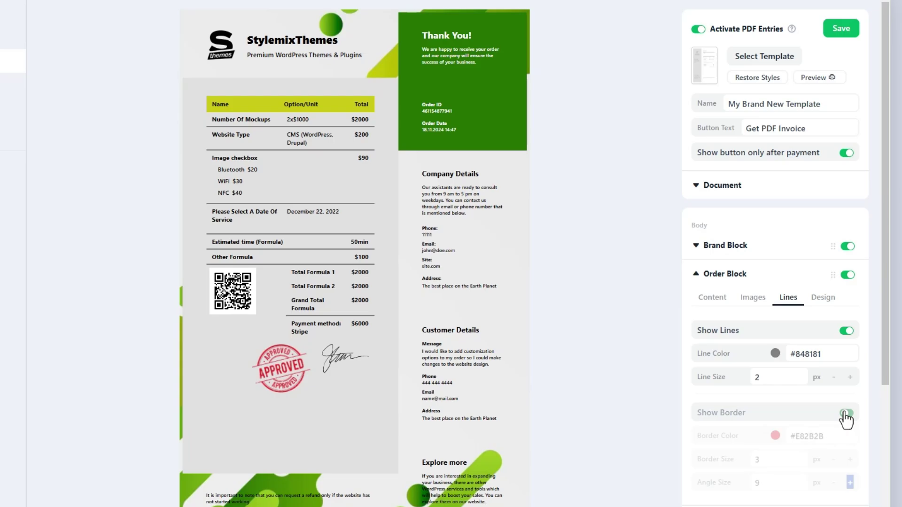
# - Give the order table a green #399E37 heading with white #FFFFFF text
pyautogui.click(823, 297)
pyautogui.click(772, 353)
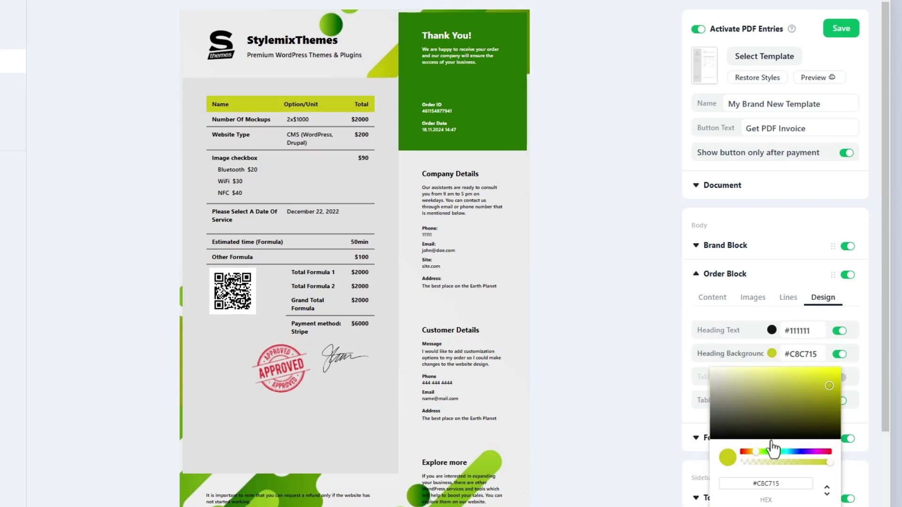
pyautogui.click(772, 451)
pyautogui.moveTo(794, 409); pyautogui.dragTo(797, 397)
pyautogui.click(733, 329)
pyautogui.moveTo(714, 350); pyautogui.dragTo(725, 339)
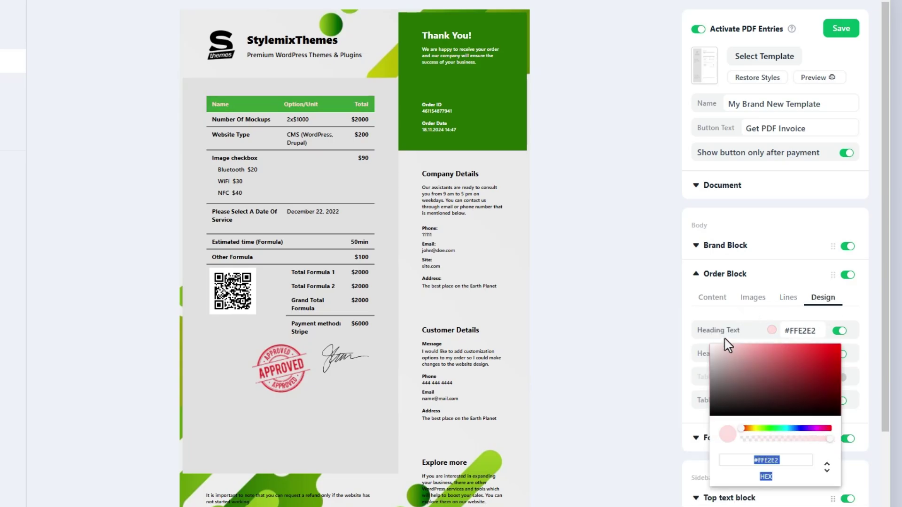
pyautogui.click(729, 311)
# - Set the table background to translucent near-white #FBF8F8D1, leaving table text colour default
pyautogui.click(840, 377)
pyautogui.click(771, 377)
pyautogui.click(839, 377)
pyautogui.click(772, 400)
pyautogui.click(759, 432)
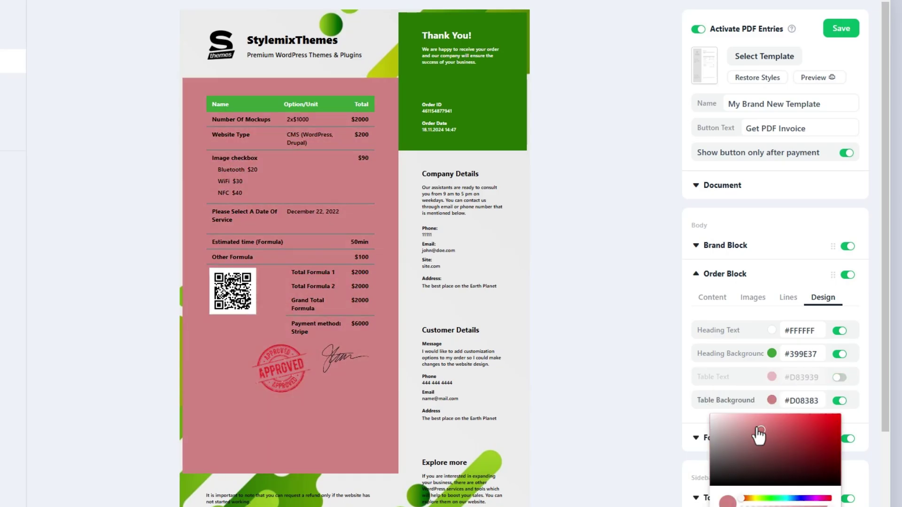
pyautogui.moveTo(760, 431); pyautogui.dragTo(710, 417)
pyautogui.click(745, 398)
pyautogui.click(839, 401)
pyautogui.click(839, 401)
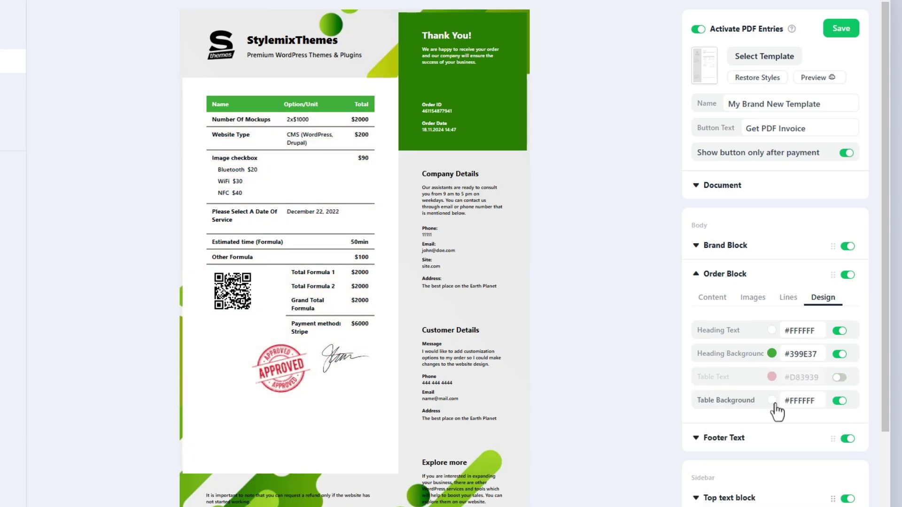
pyautogui.click(771, 400)
pyautogui.click(735, 478)
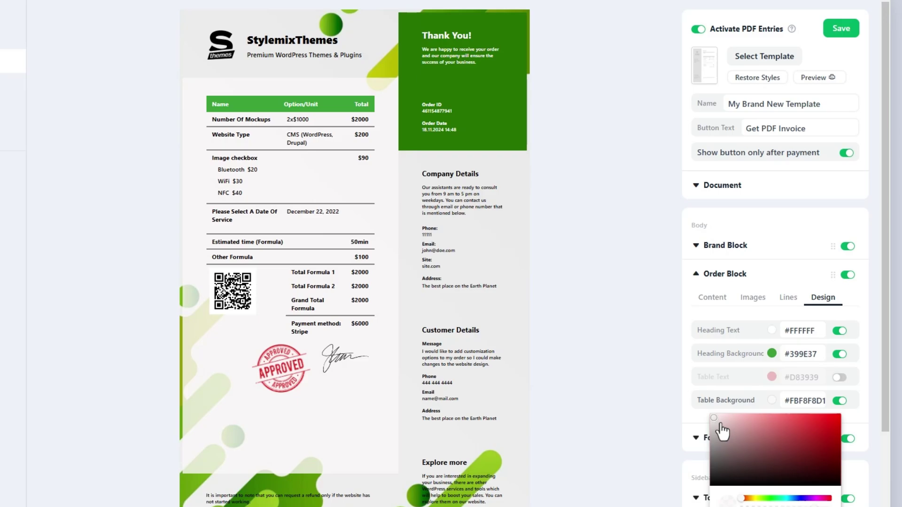
pyautogui.click(691, 419)
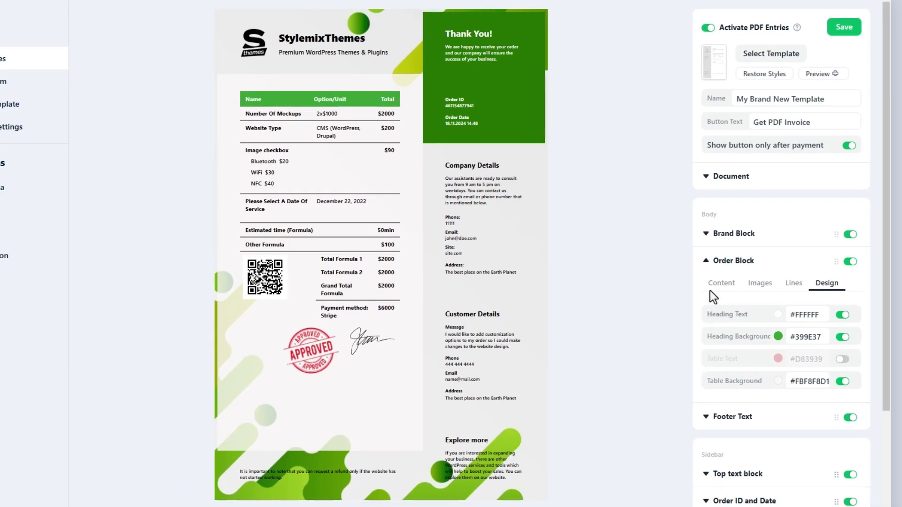
pyautogui.click(708, 262)
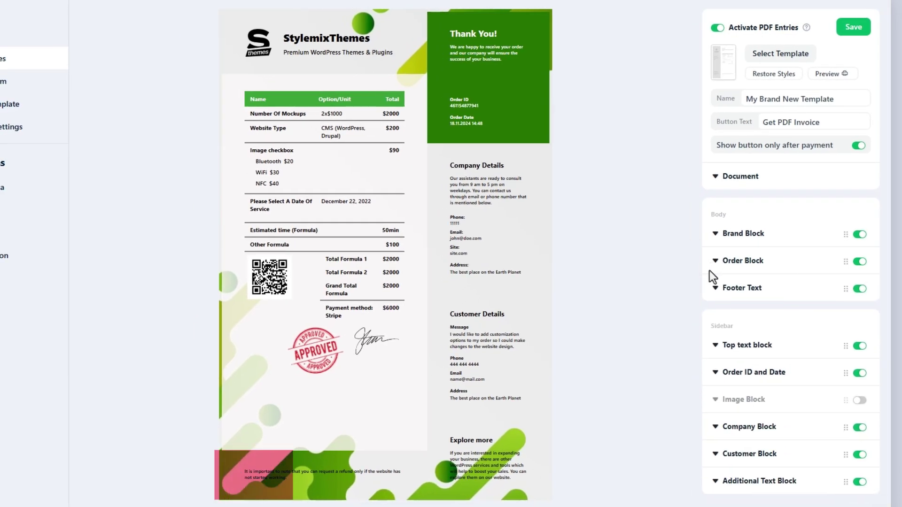
# - Left-align the footer text and set its font size to 9
pyautogui.click(718, 295)
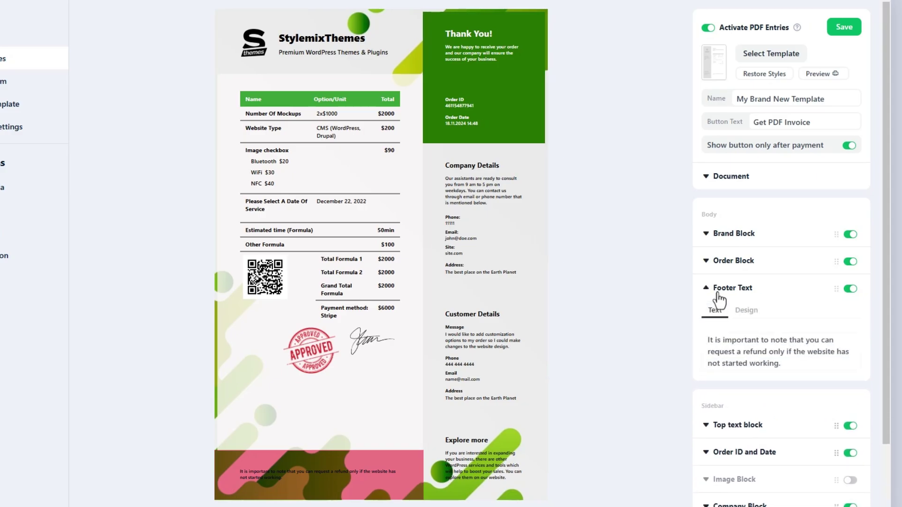
pyautogui.click(785, 306)
pyautogui.click(747, 346)
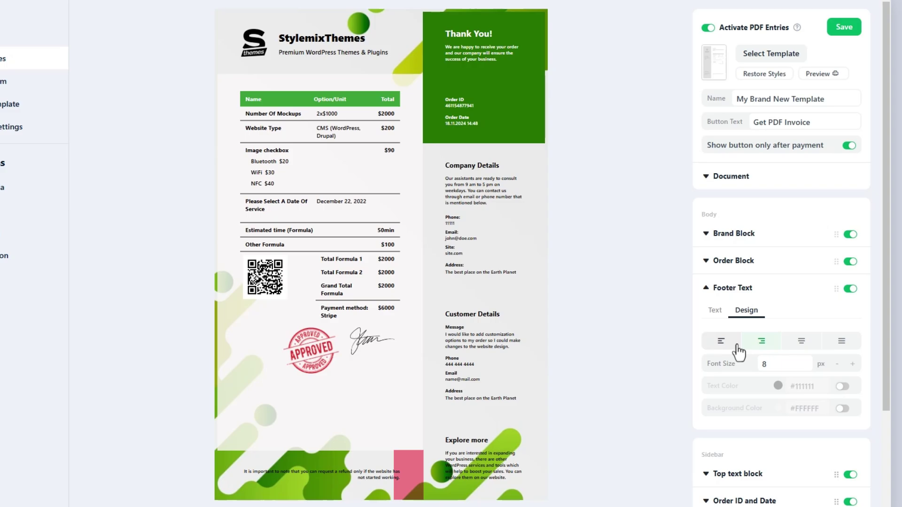
pyautogui.click(722, 342)
pyautogui.click(852, 364)
# - Make the footer text white #FFFFFF on a green #38843F background
pyautogui.click(842, 387)
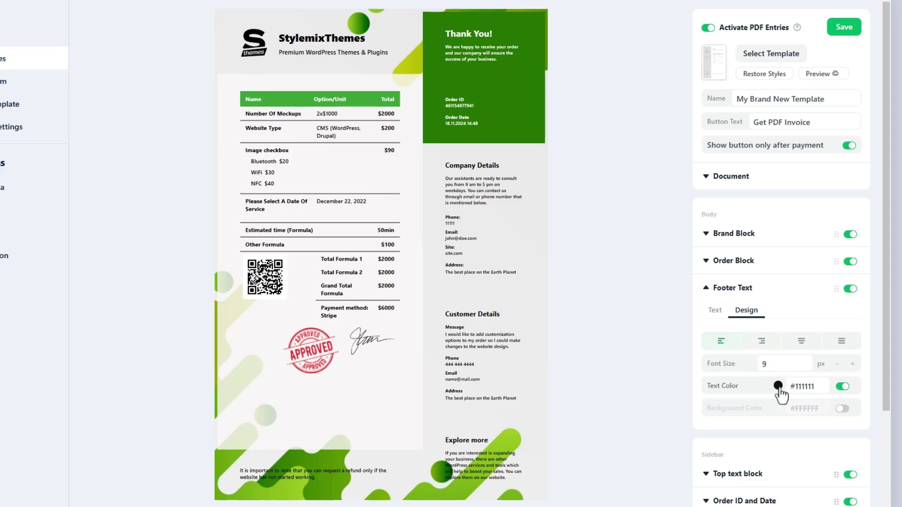
pyautogui.click(778, 385)
pyautogui.click(843, 408)
pyautogui.click(778, 408)
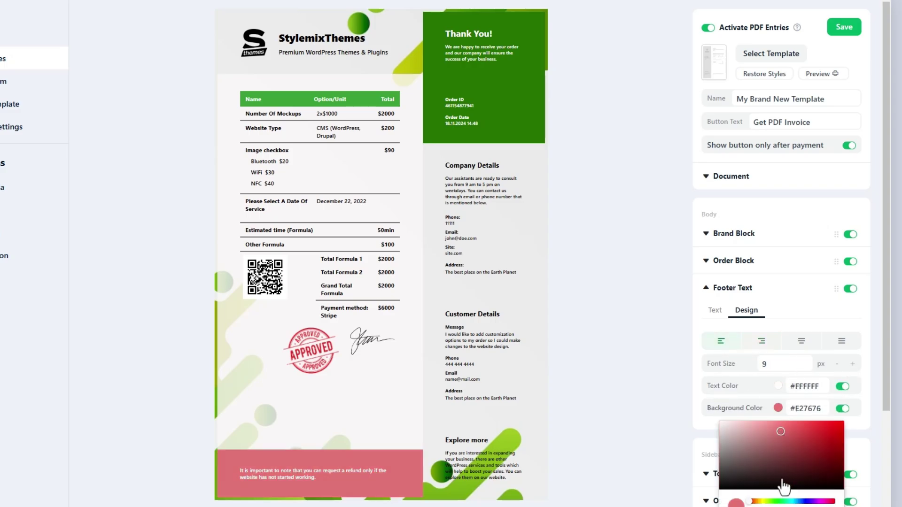
pyautogui.click(779, 501)
pyautogui.moveTo(785, 459); pyautogui.dragTo(793, 457)
pyautogui.click(713, 410)
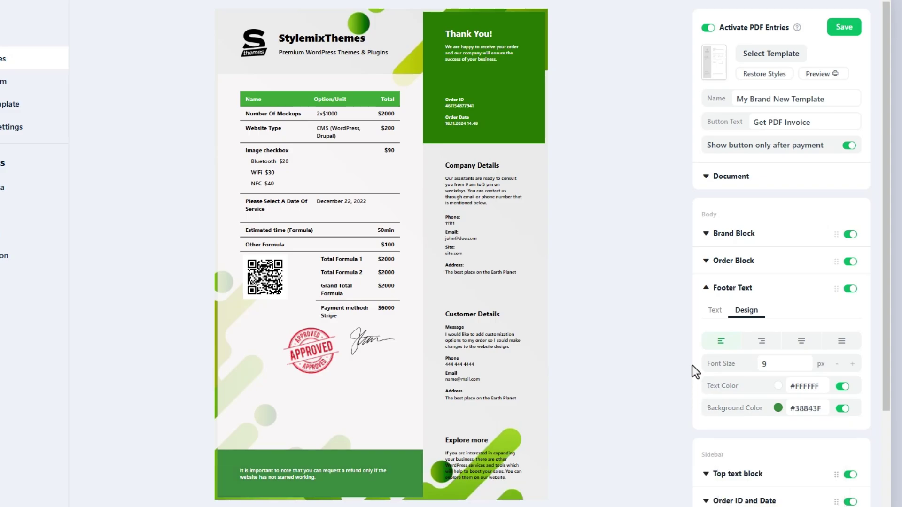
pyautogui.click(708, 288)
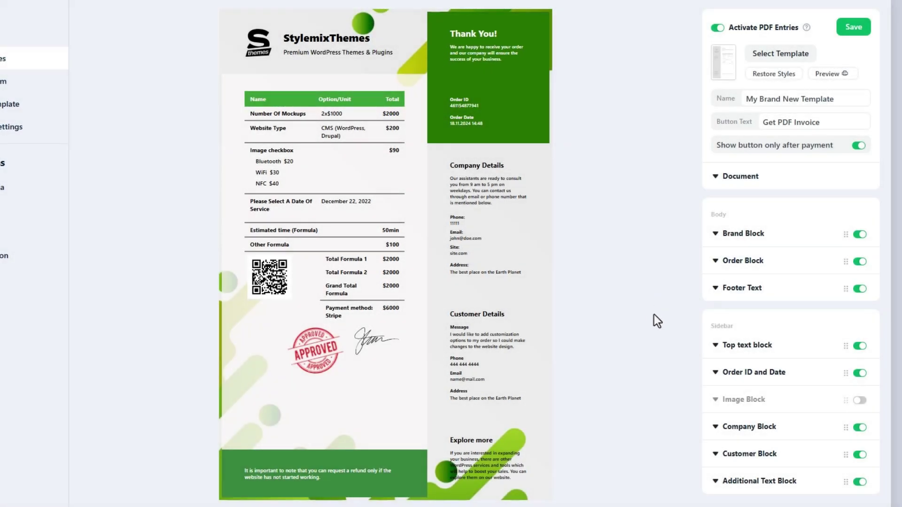
pyautogui.click(715, 345)
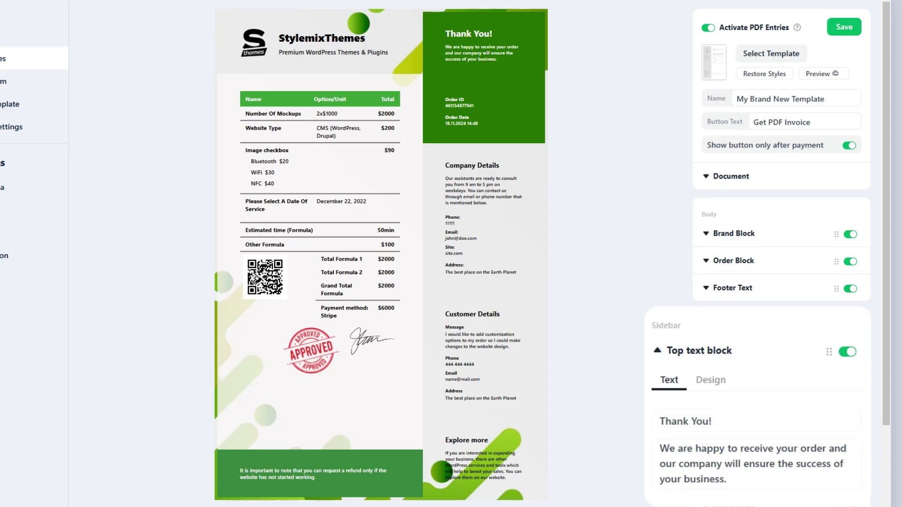
pyautogui.click(710, 381)
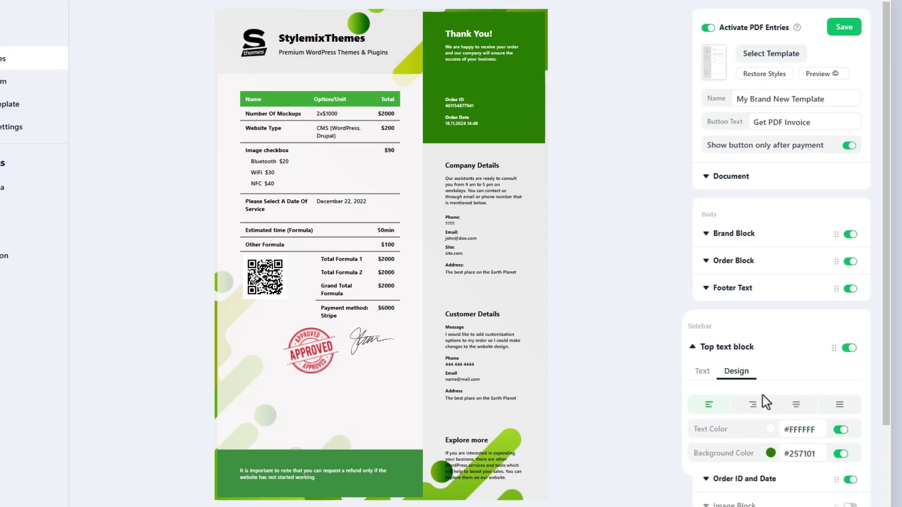
pyautogui.click(761, 398)
pyautogui.click(741, 404)
pyautogui.click(842, 422)
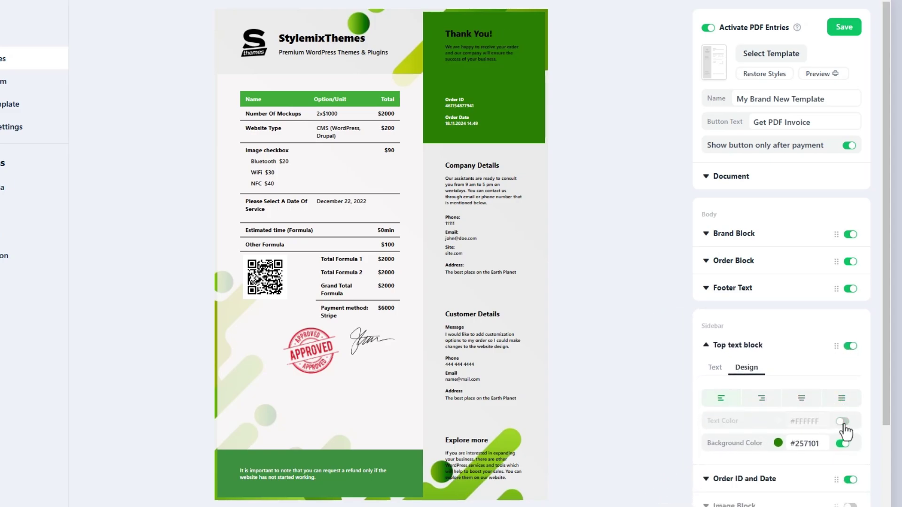
pyautogui.click(842, 421)
pyautogui.click(842, 444)
pyautogui.click(842, 444)
pyautogui.click(737, 348)
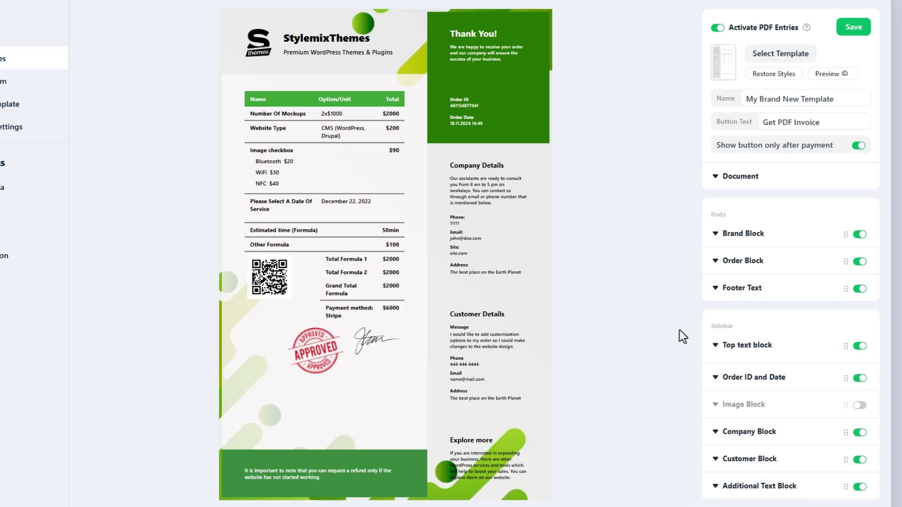
# - Hide the Thank You! block and keep the order date as DD.MM.YYYY with 13:00 time
pyautogui.click(859, 347)
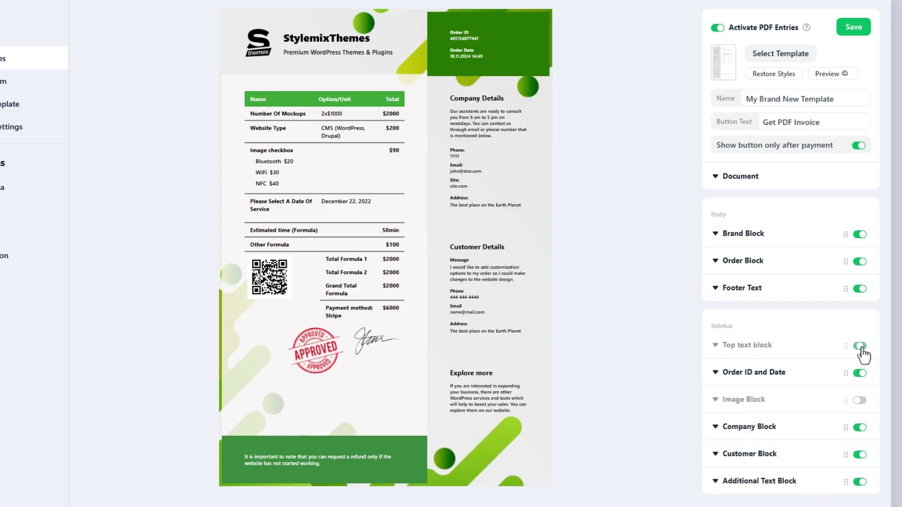
pyautogui.click(742, 373)
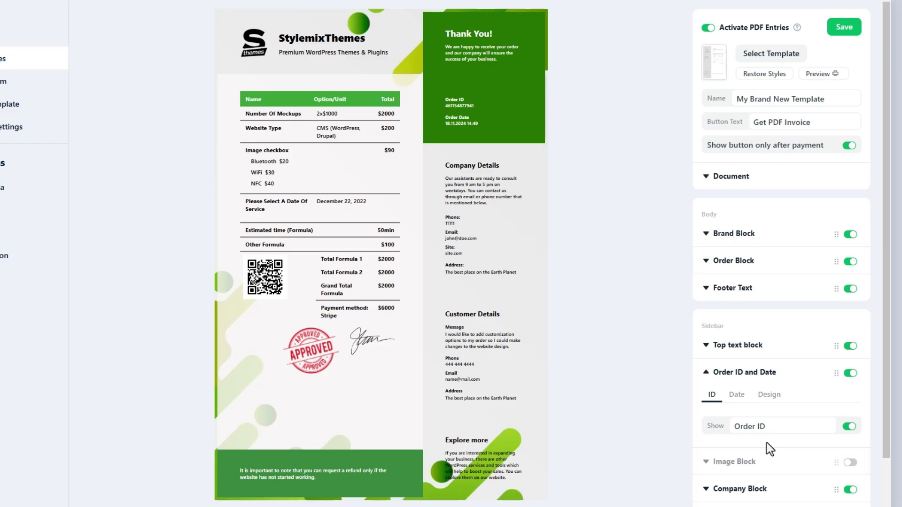
pyautogui.click(737, 394)
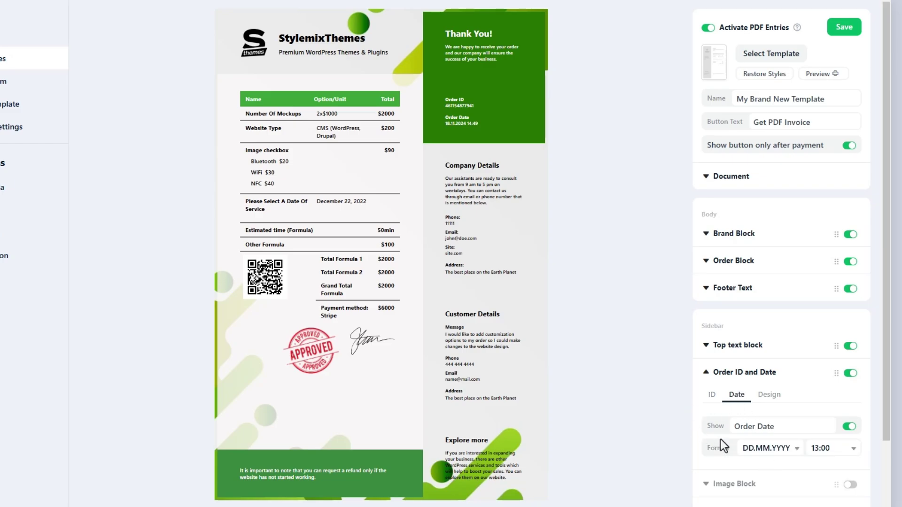
pyautogui.click(770, 452)
pyautogui.click(770, 478)
pyautogui.click(772, 450)
pyautogui.click(775, 466)
pyautogui.click(827, 451)
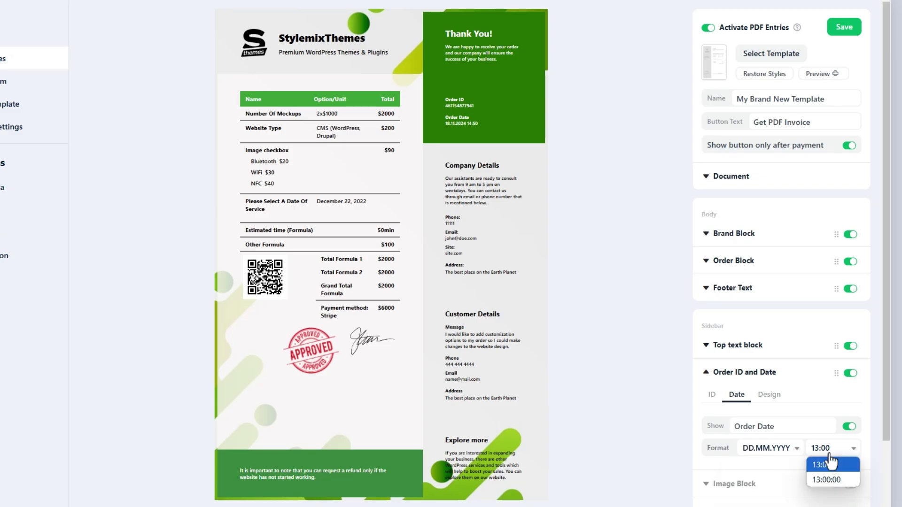
pyautogui.click(831, 480)
pyautogui.click(833, 451)
pyautogui.click(821, 465)
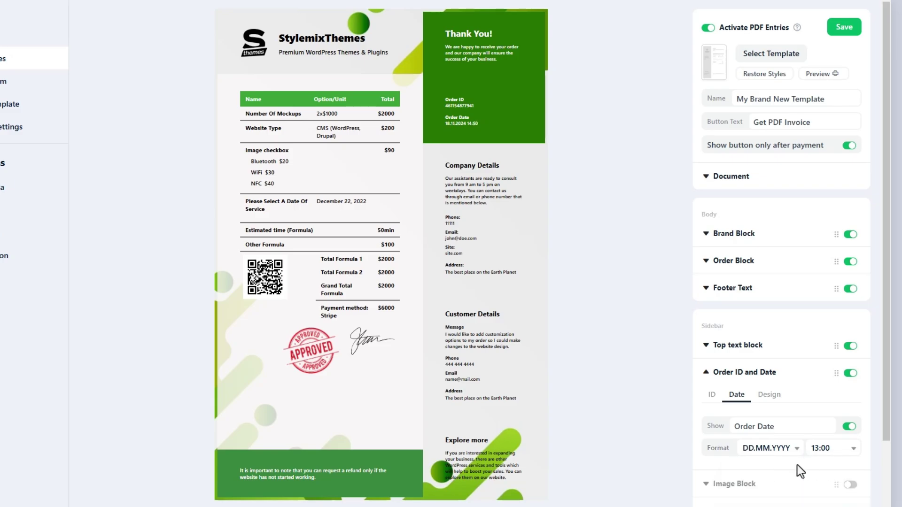
# - Keep the Order Date visible and left-align the Order ID and Date text
pyautogui.click(848, 426)
pyautogui.click(849, 426)
pyautogui.click(768, 395)
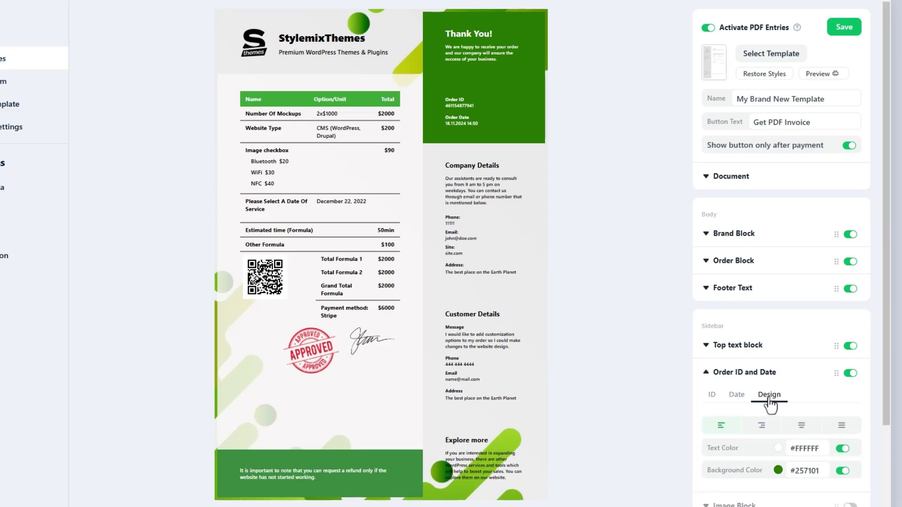
pyautogui.scroll(-1, 798, 398)
pyautogui.click(803, 389)
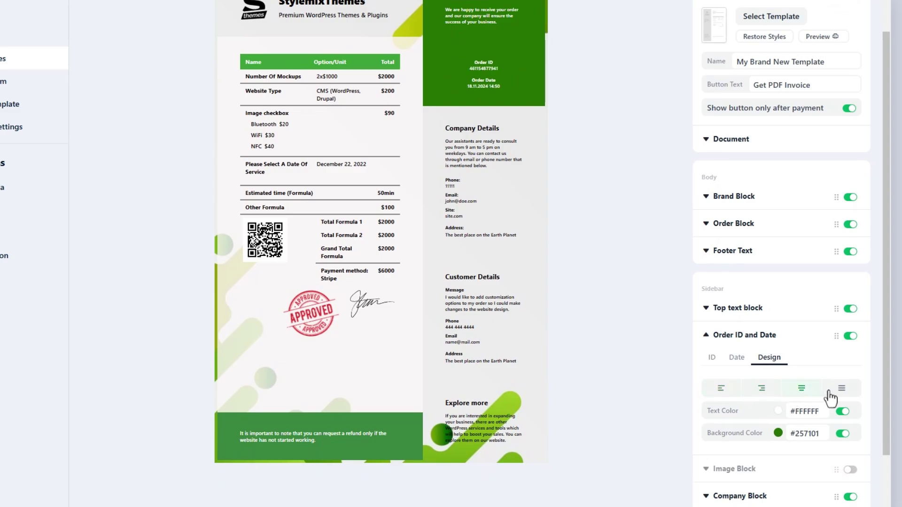
pyautogui.click(842, 398)
pyautogui.click(761, 394)
pyautogui.click(723, 391)
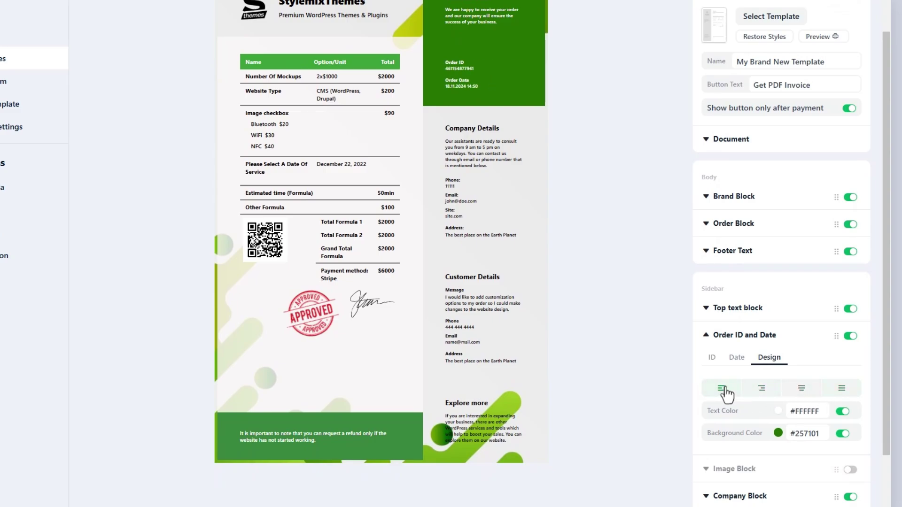
pyautogui.click(757, 342)
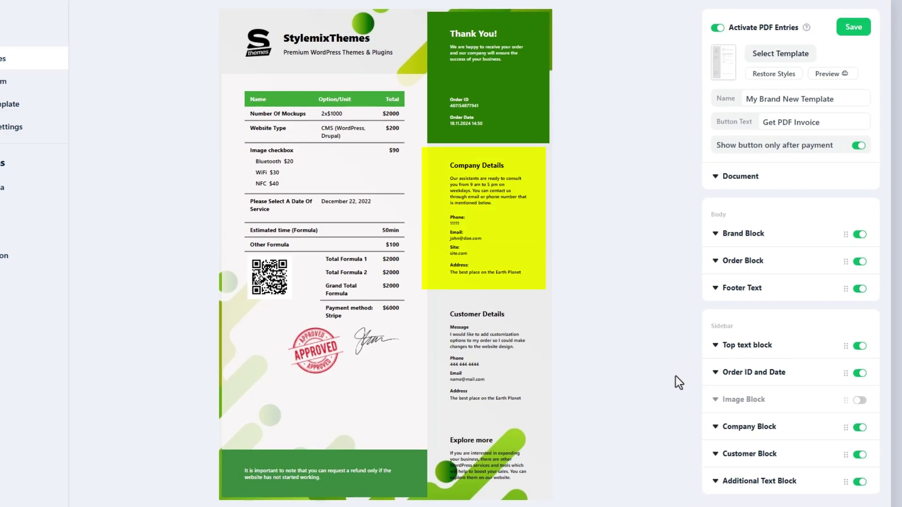
# - Start the company intro text with 'Stylemixthemes'
pyautogui.click(730, 433)
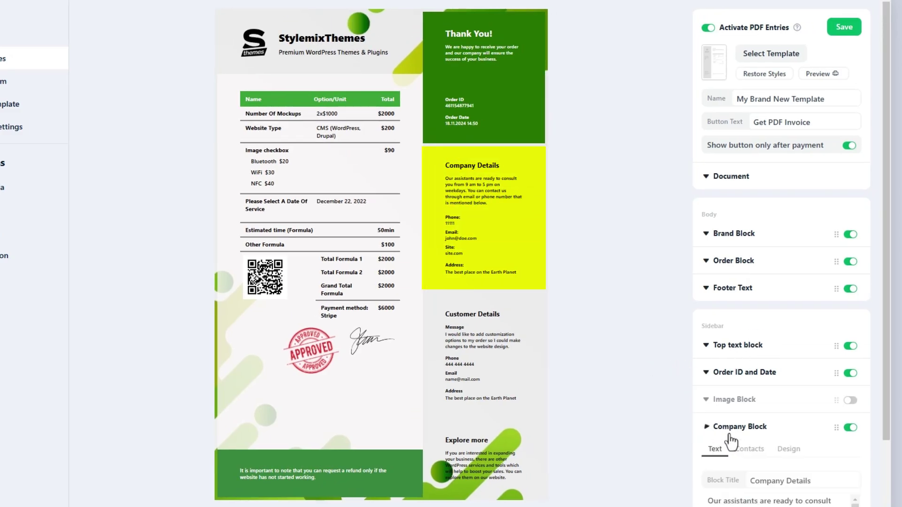
pyautogui.scroll(-2, 675, 423)
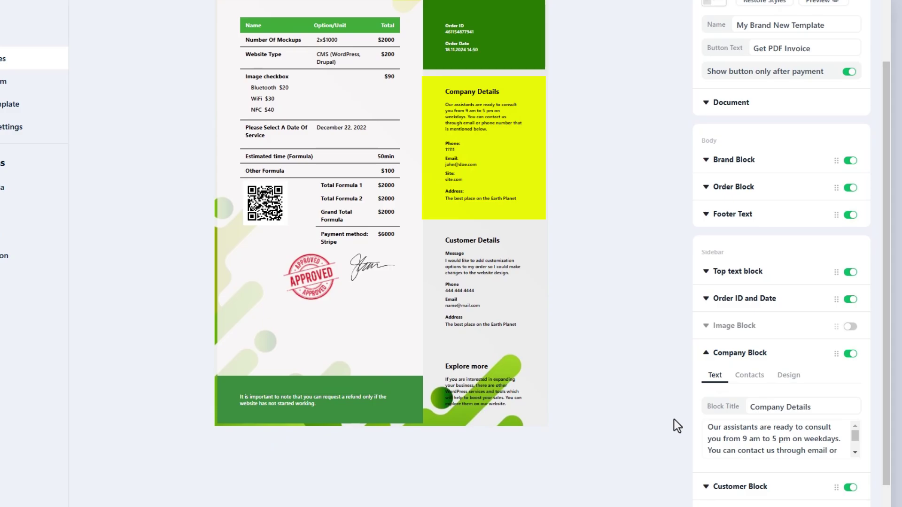
pyautogui.click(706, 427)
pyautogui.write('Stylemi')
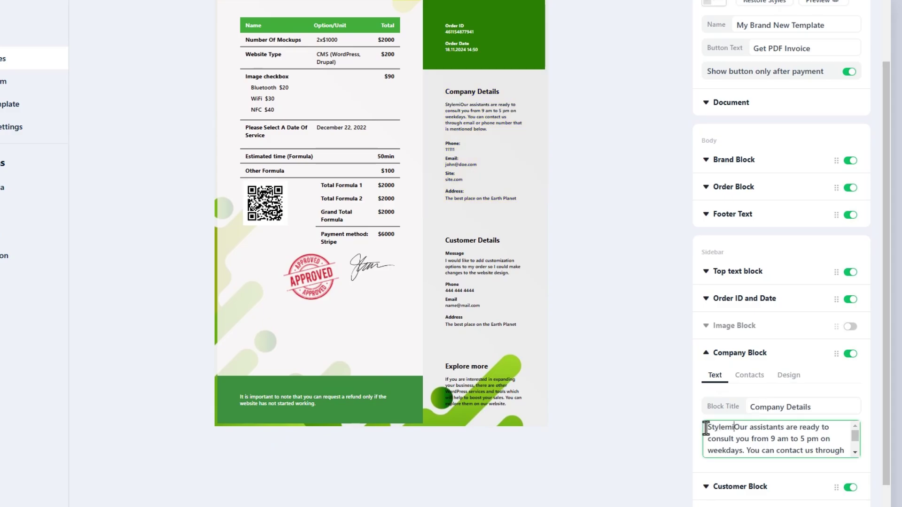
pyautogui.write('xthemes')
pyautogui.press('Delete')
pyautogui.press('Delete')
pyautogui.press('Delete')
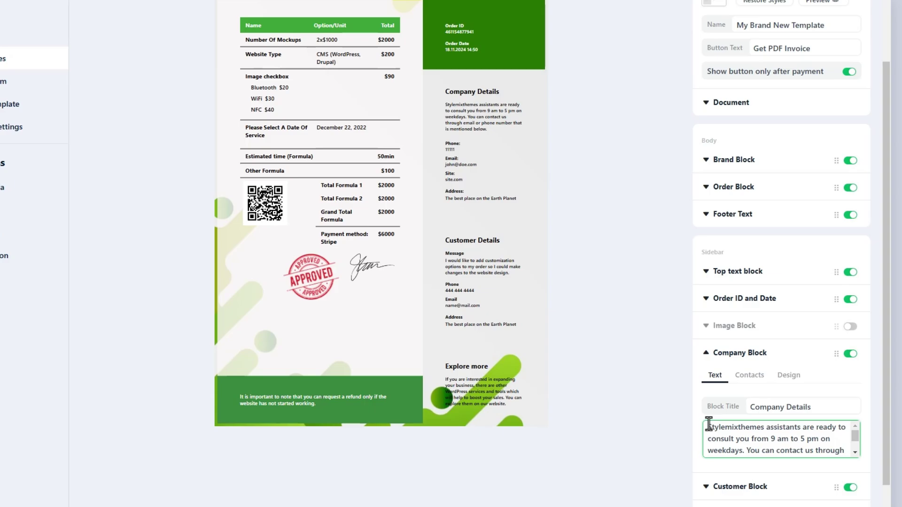
# - Replace the company phone number with a new international number
pyautogui.click(745, 382)
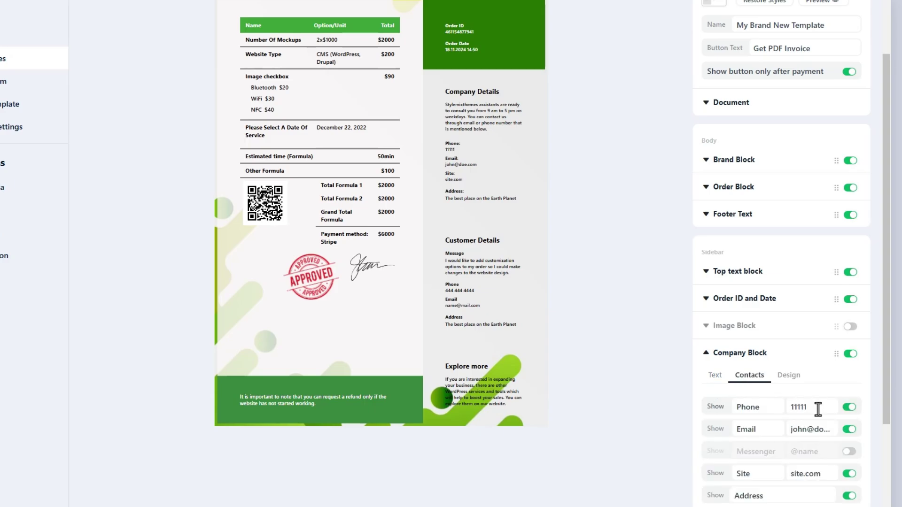
pyautogui.moveTo(818, 409); pyautogui.dragTo(784, 409)
pyautogui.press('Home')
pyautogui.scroll(-2, 628, 370)
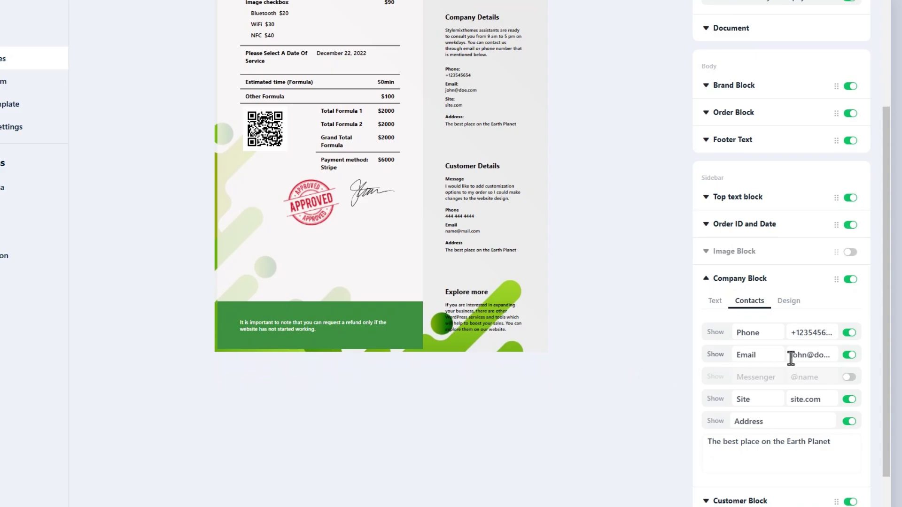
pyautogui.click(850, 377)
pyautogui.doubleClick(765, 376)
pyautogui.write('Facebook')
pyautogui.tripleClick(808, 377)
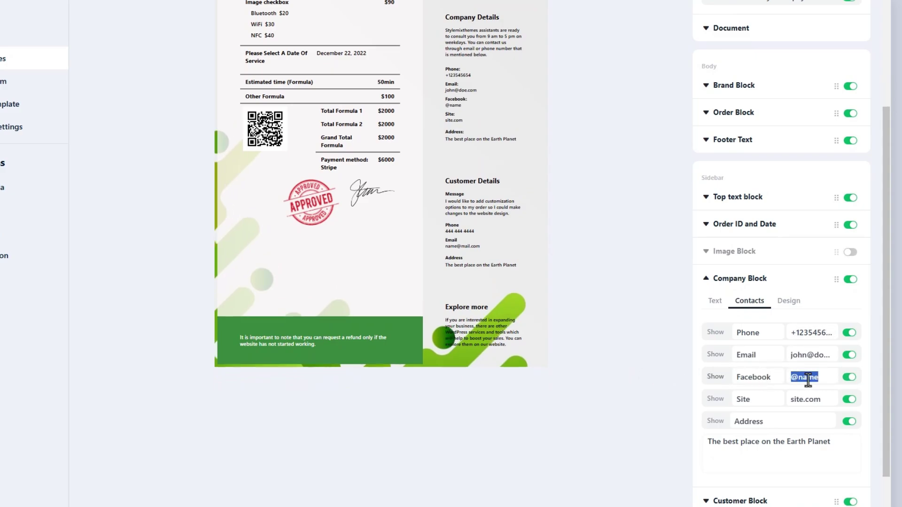
pyautogui.write('@stylemixthemes')
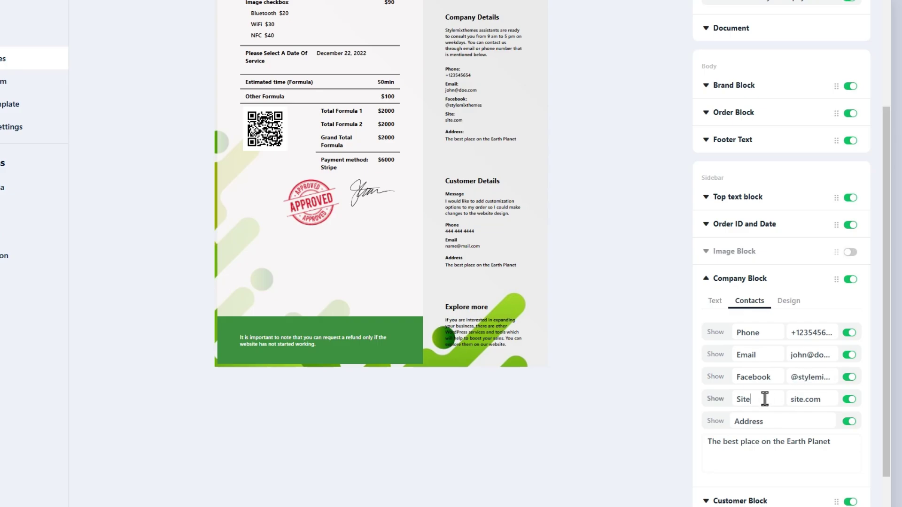
pyautogui.doubleClick(765, 399)
pyautogui.write('Instagram')
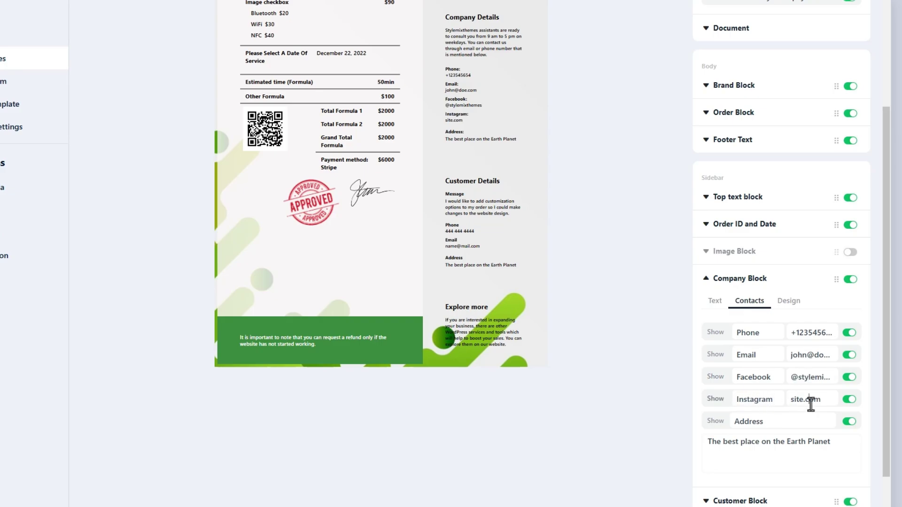
pyautogui.tripleClick(811, 399)
pyautogui.write('@stylemixthemes')
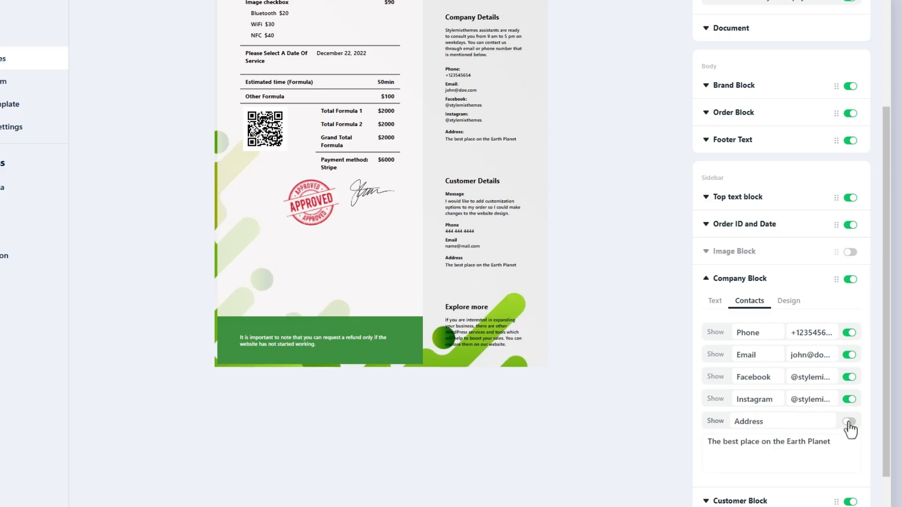
pyautogui.click(826, 446)
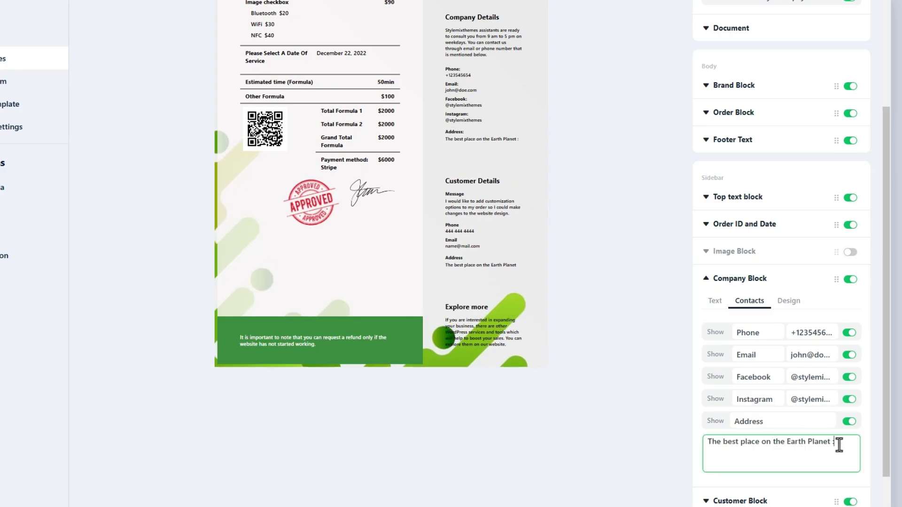
# - Left-align the Company Details text after trying right and centre
pyautogui.click(800, 308)
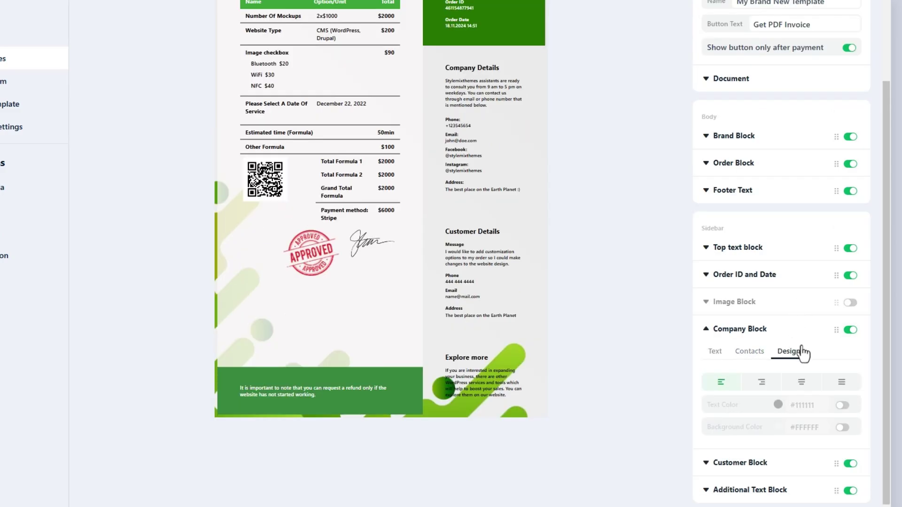
pyautogui.click(752, 384)
pyautogui.click(800, 383)
pyautogui.click(721, 383)
# - Enter a customer e-mail and rename the customer block title to 'Customer Info'
pyautogui.click(707, 332)
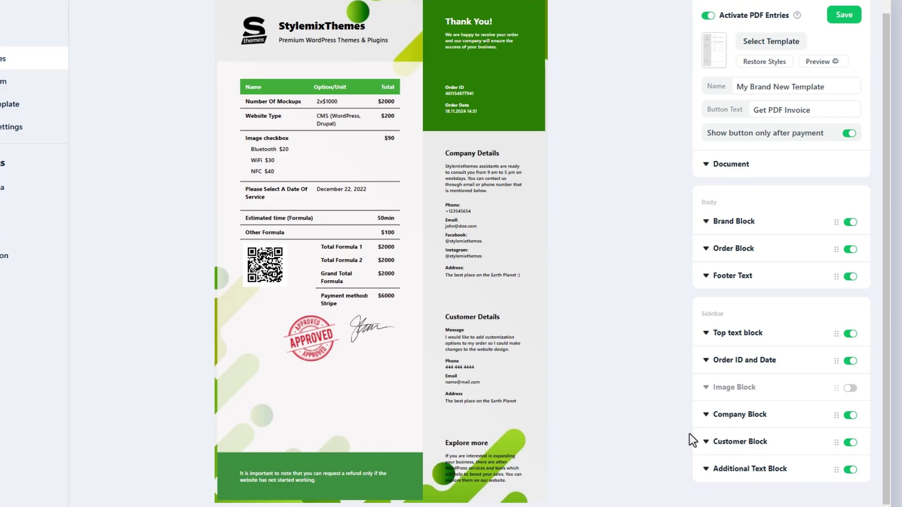
pyautogui.click(707, 442)
pyautogui.scroll(-1, 667, 413)
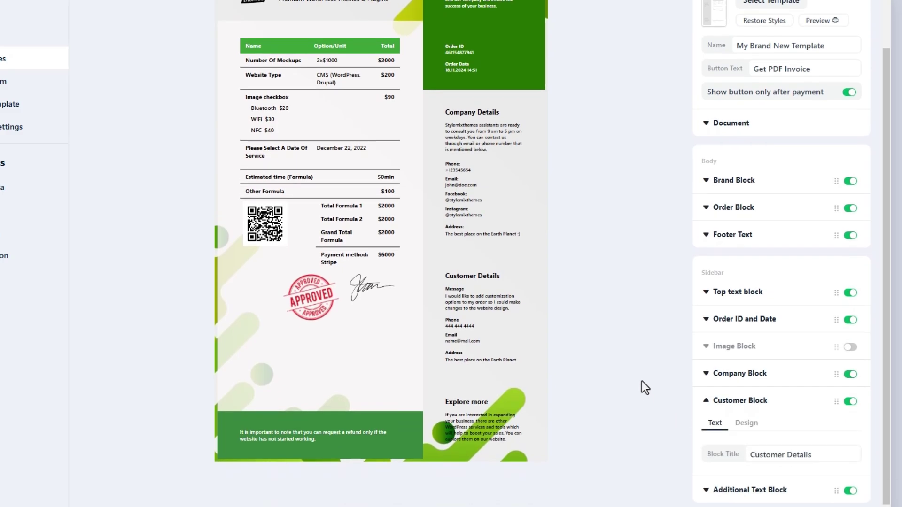
pyautogui.press('Tab')
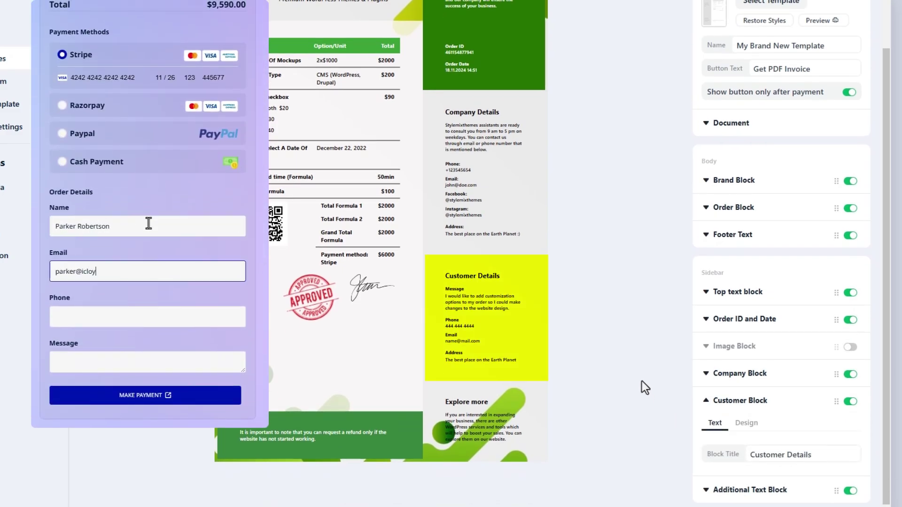
pyautogui.press('Tab')
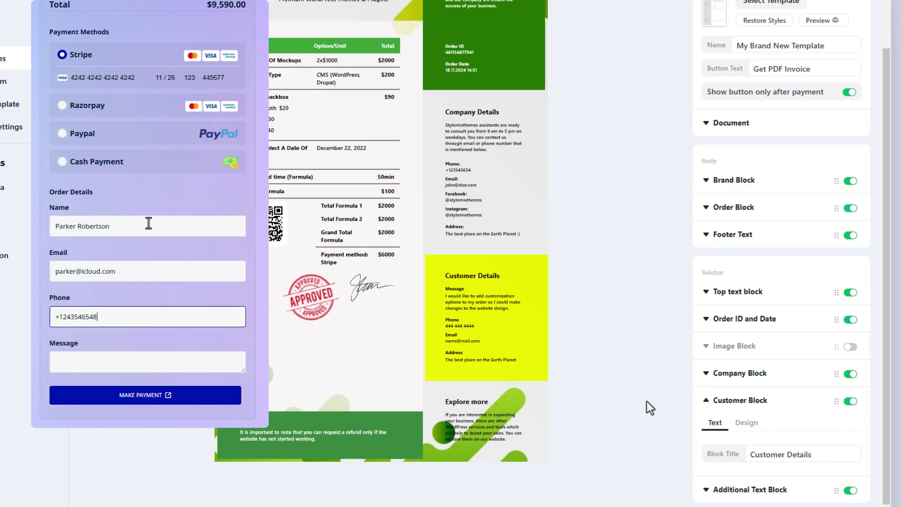
pyautogui.moveTo(787, 455); pyautogui.dragTo(825, 457)
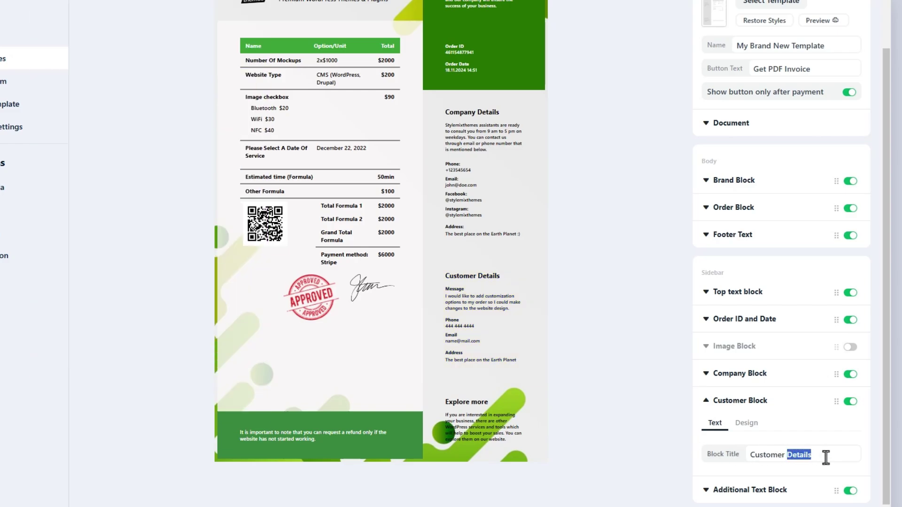
pyautogui.write('Info')
# - Try white text on a green background for the Customer Info block
pyautogui.click(747, 426)
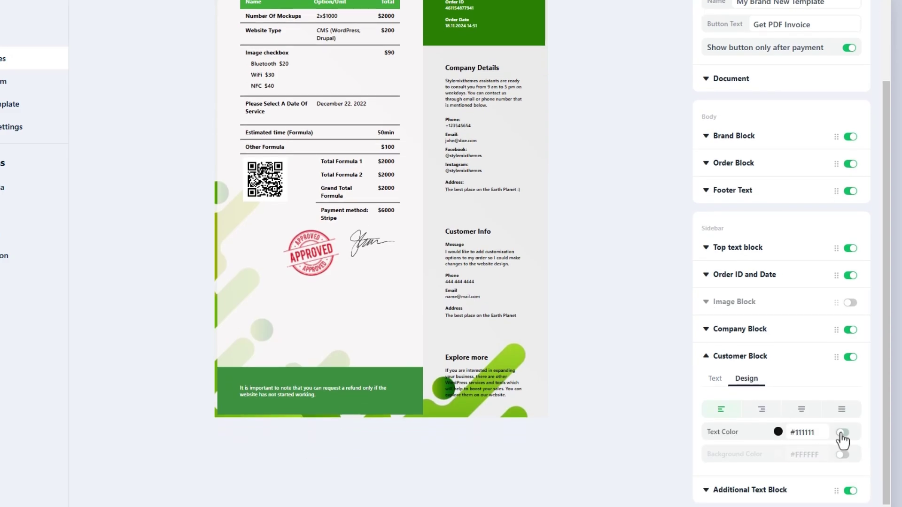
pyautogui.click(779, 433)
pyautogui.moveTo(723, 446); pyautogui.dragTo(700, 421)
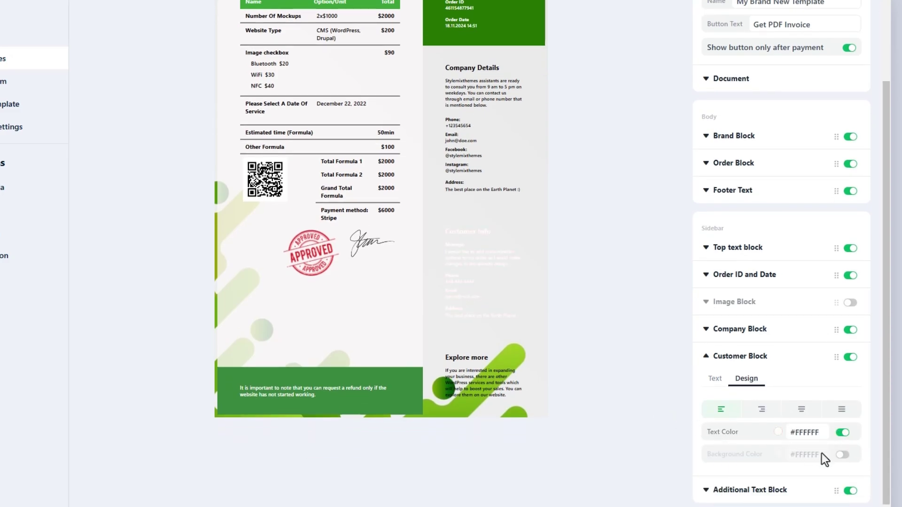
pyautogui.click(842, 455)
pyautogui.click(778, 454)
pyautogui.scroll(-2, 781, 464)
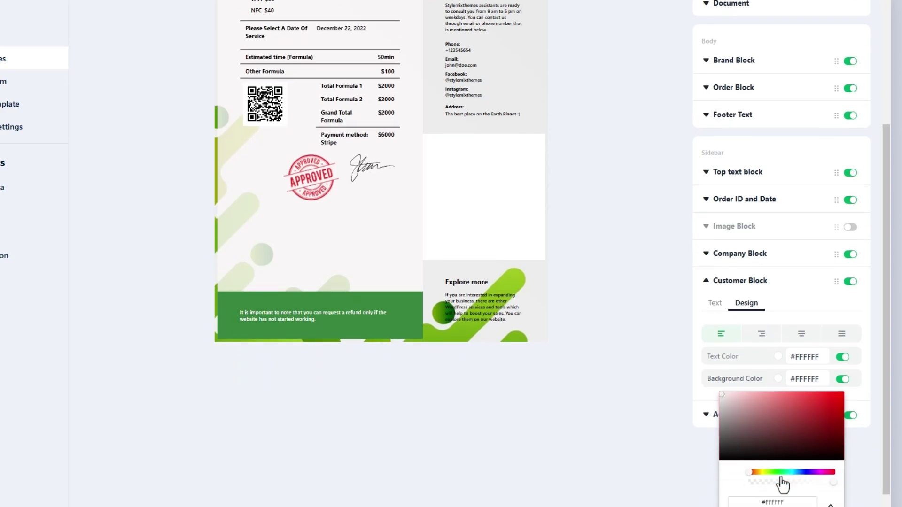
pyautogui.moveTo(797, 425); pyautogui.dragTo(787, 416)
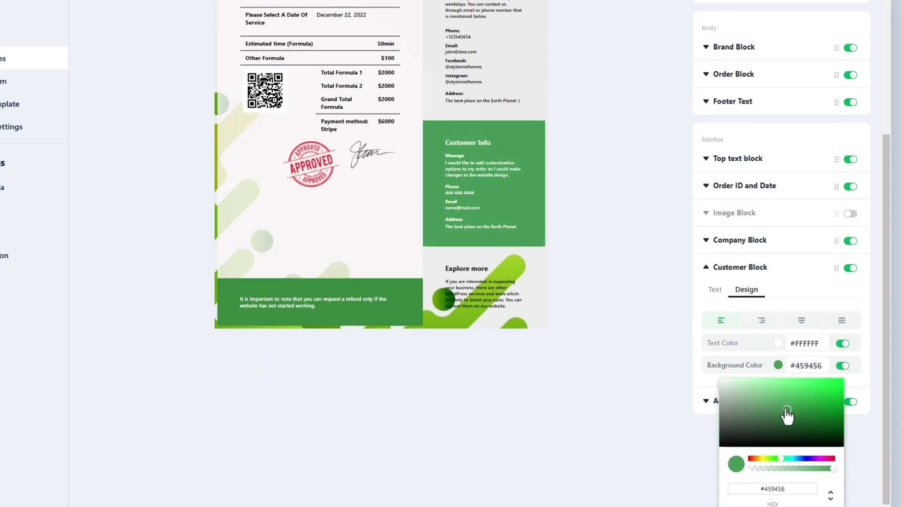
pyautogui.click(645, 384)
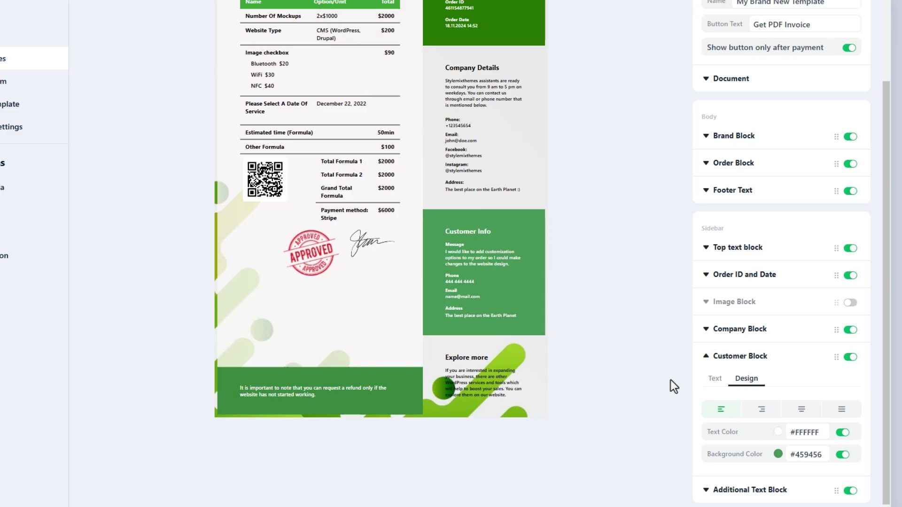
# - Switch off the Customer Info background and text colours
pyautogui.click(842, 455)
pyautogui.click(843, 433)
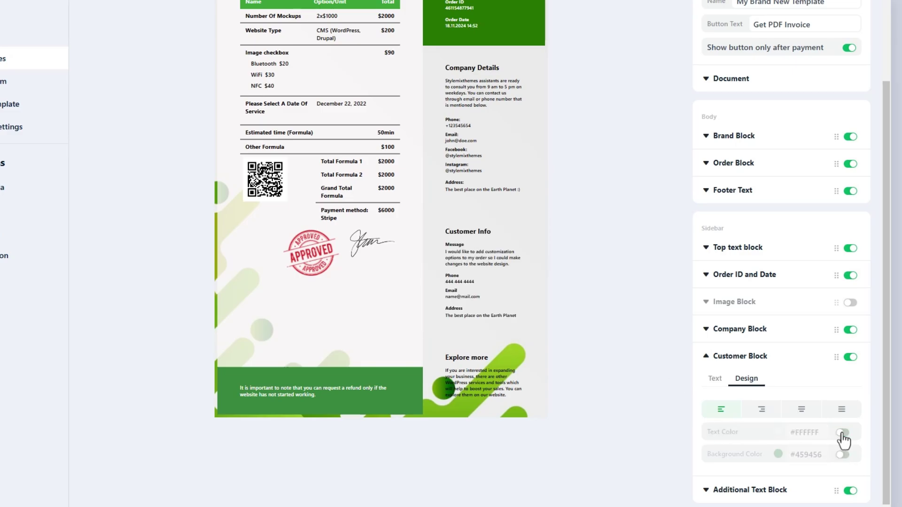
pyautogui.click(721, 362)
# - Enable the Image Block and replace the doctor image with the winter-sport skier photo
pyautogui.click(850, 388)
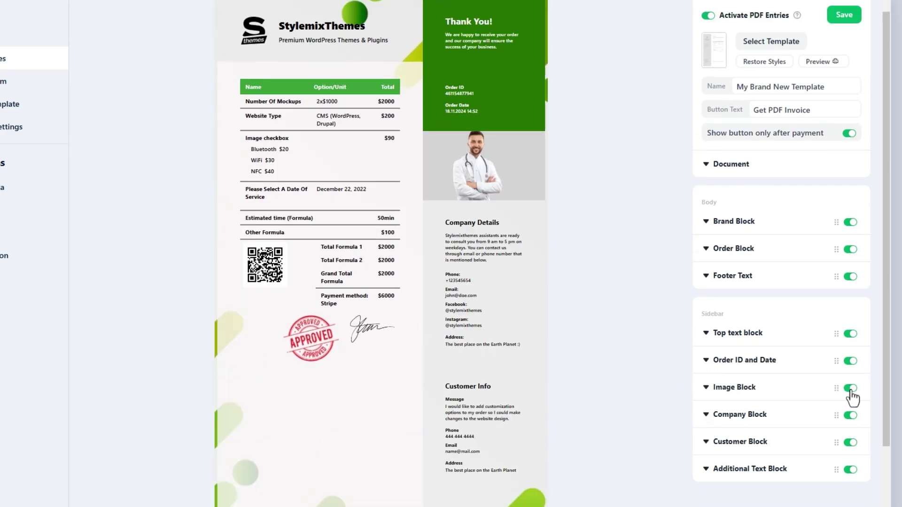
pyautogui.moveTo(836, 389); pyautogui.dragTo(839, 393)
pyautogui.click(706, 389)
pyautogui.click(820, 414)
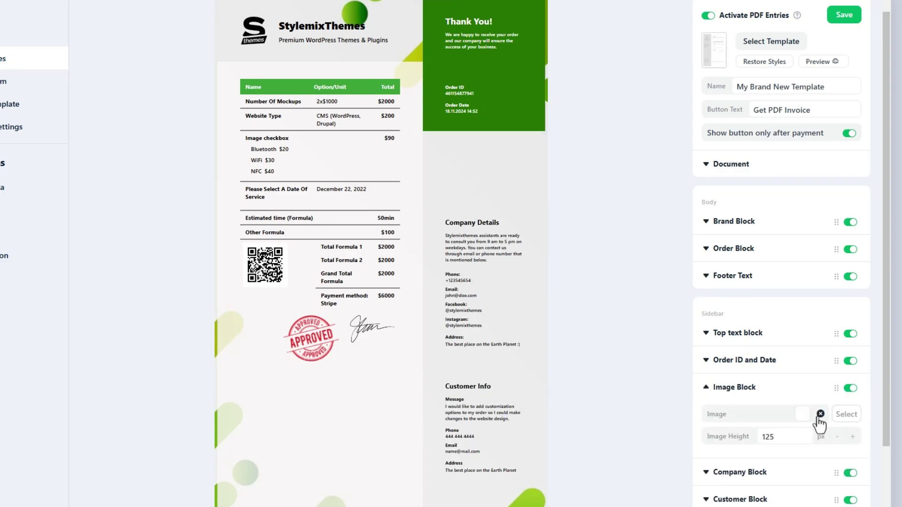
pyautogui.click(845, 414)
pyautogui.scroll(-6, 348, 350)
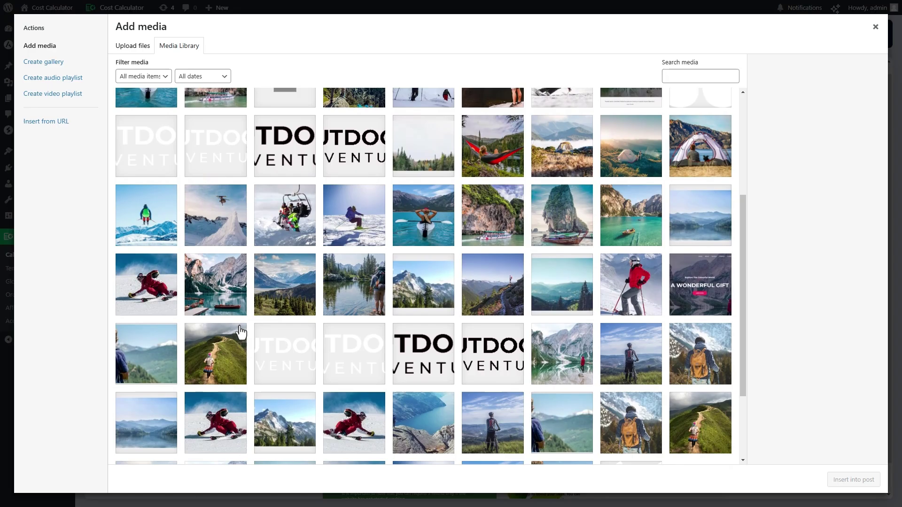
pyautogui.click(237, 313)
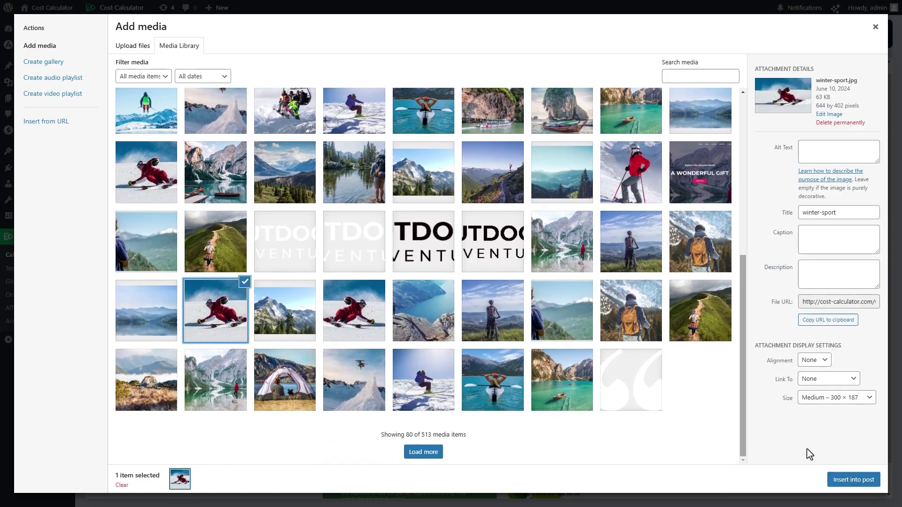
pyautogui.click(853, 479)
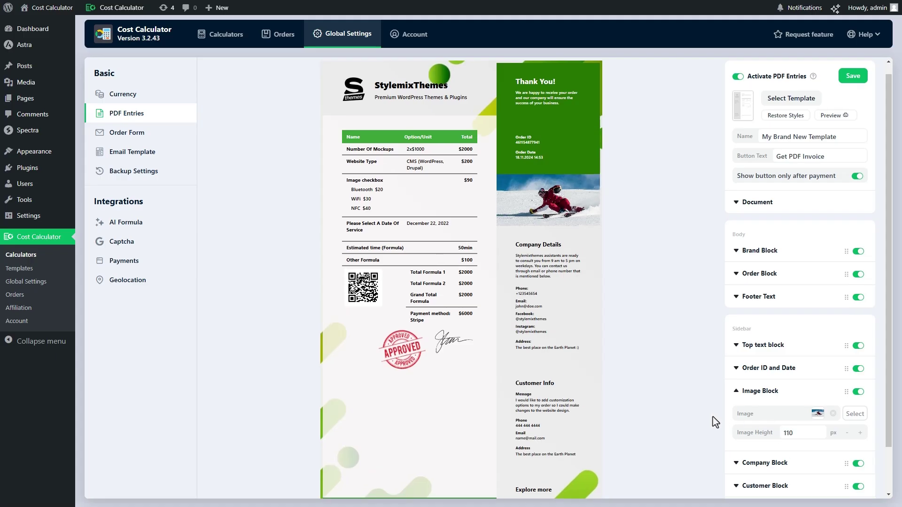
pyautogui.scroll(-1, 714, 419)
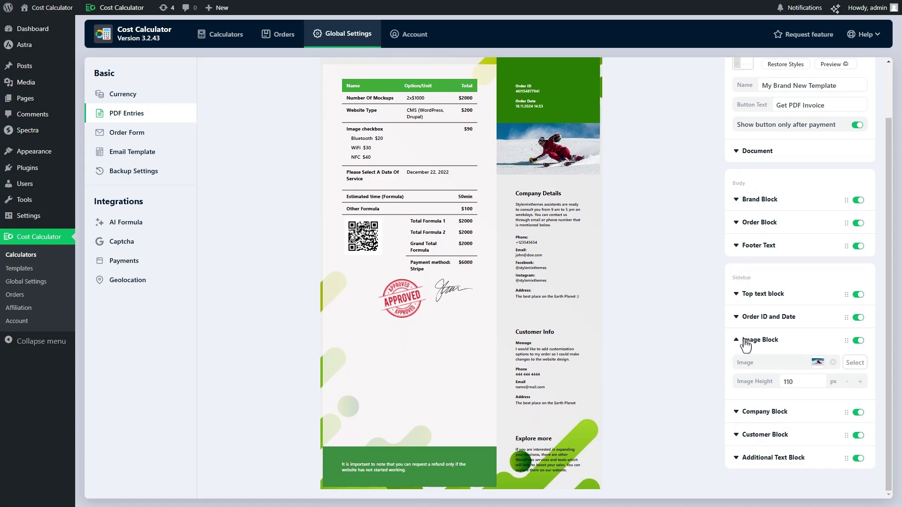
# - Hide the Image Block and change the Additional Text title to 'More'
pyautogui.click(858, 341)
pyautogui.click(818, 460)
pyautogui.scroll(-1, 710, 435)
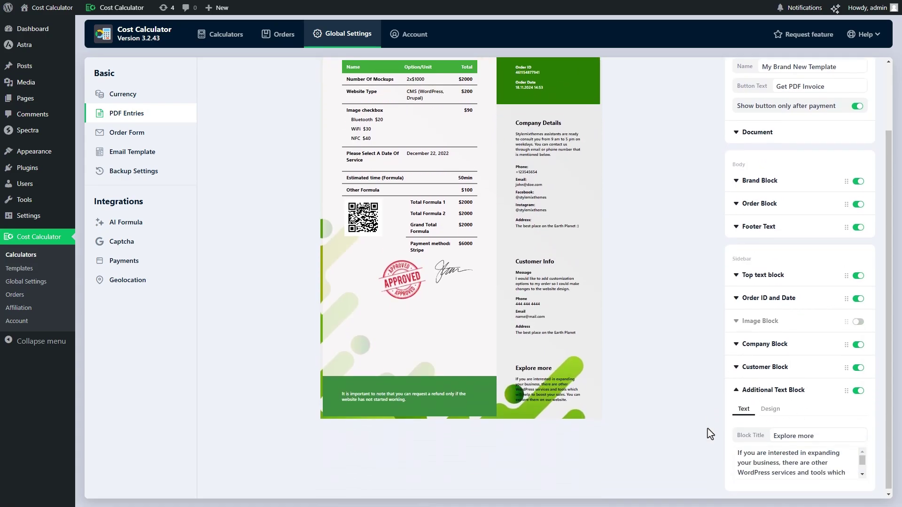
pyautogui.tripleClick(818, 432)
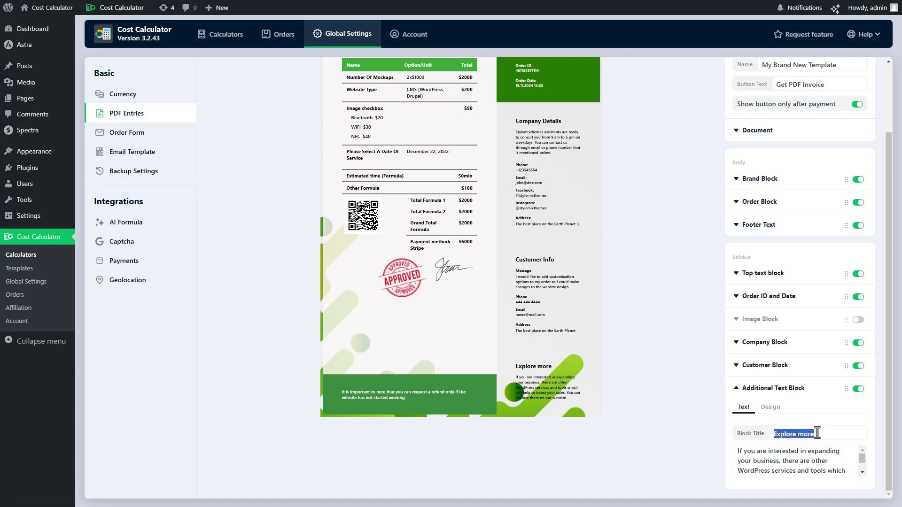
pyautogui.write('More Details')
pyautogui.tripleClick(813, 457)
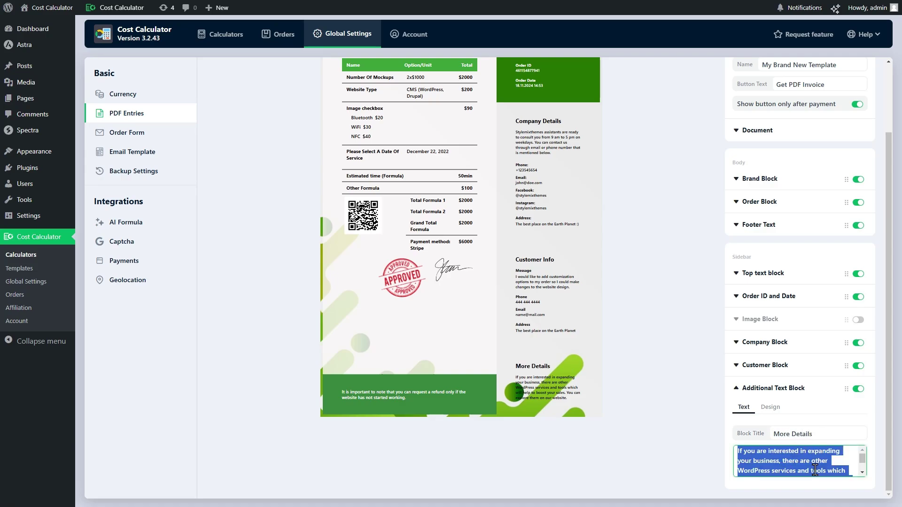
pyautogui.write('Your awesome text here ))')
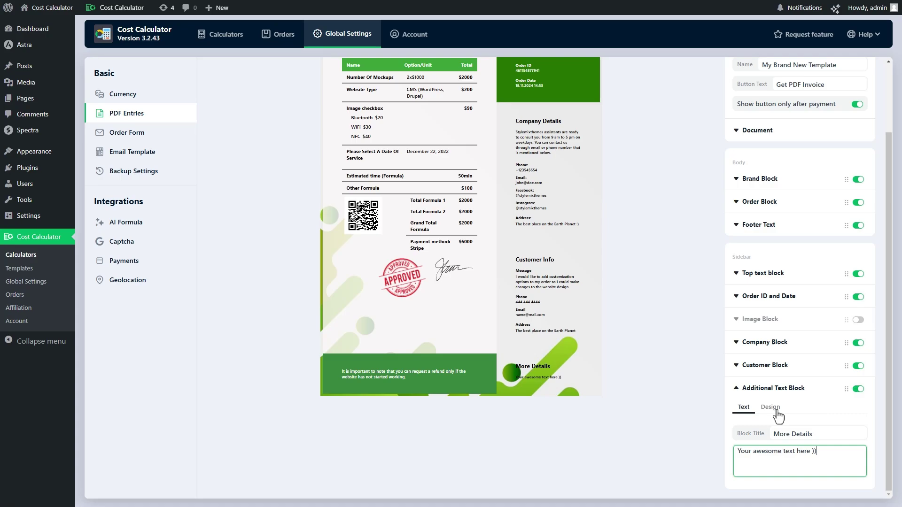
# - Try a red background for the Additional Text Block, then hide it and save the template
pyautogui.click(770, 407)
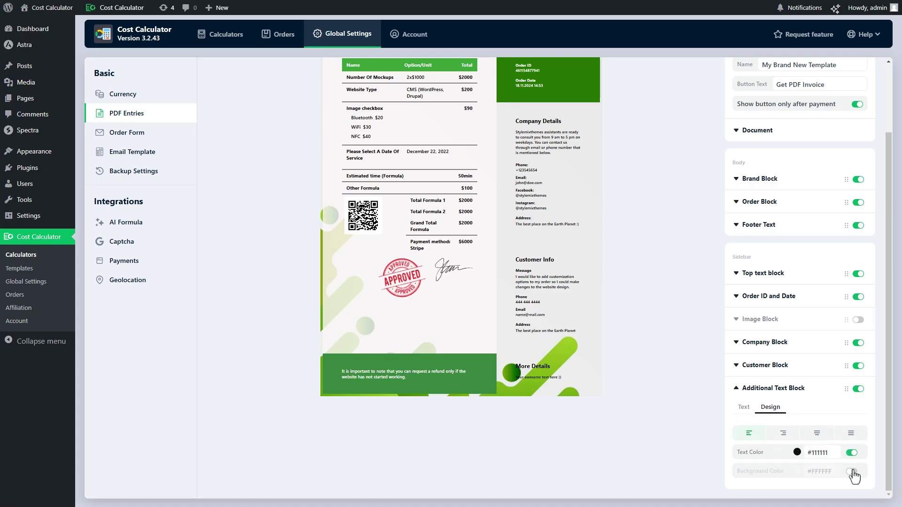
pyautogui.click(852, 471)
pyautogui.click(797, 471)
pyautogui.click(841, 487)
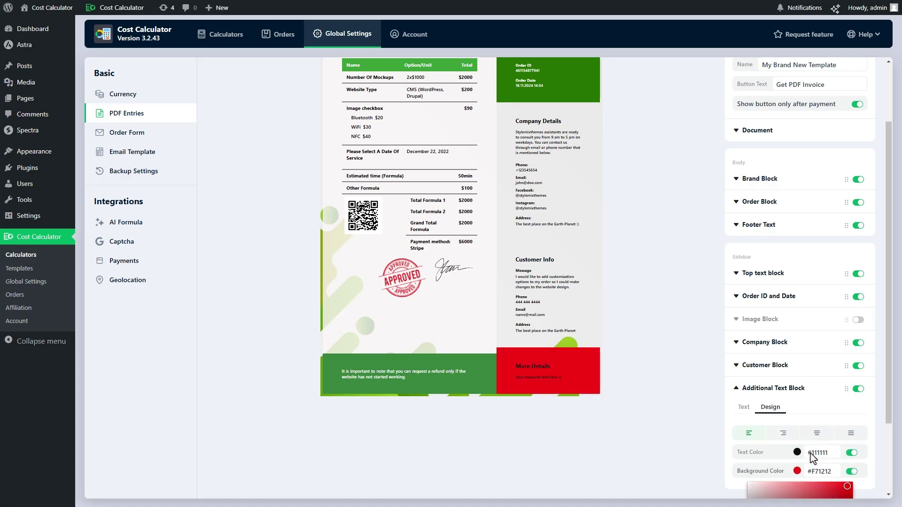
pyautogui.click(797, 452)
pyautogui.click(671, 427)
pyautogui.click(852, 452)
pyautogui.click(852, 472)
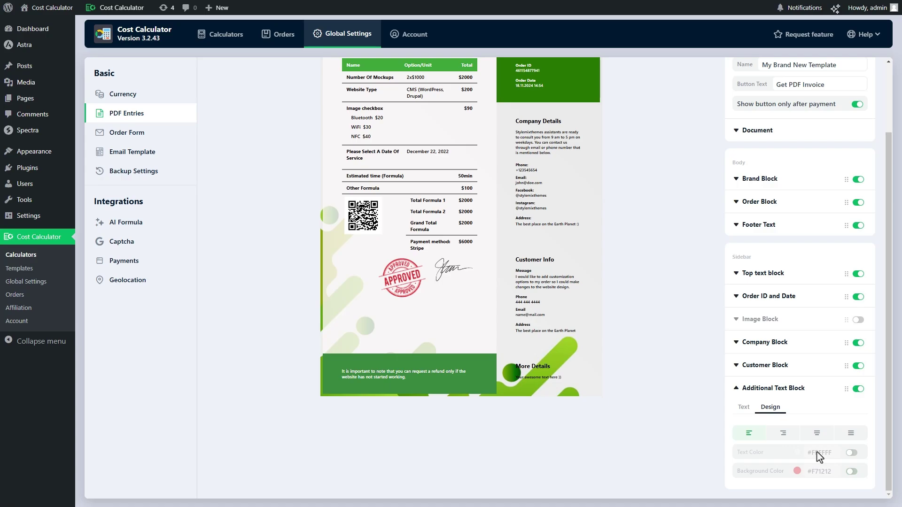
pyautogui.click(830, 438)
pyautogui.click(858, 389)
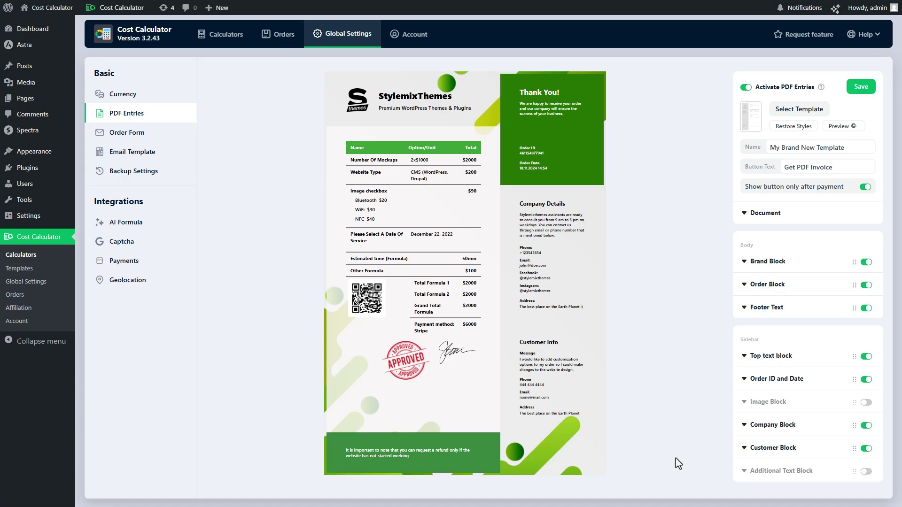
pyautogui.click(860, 89)
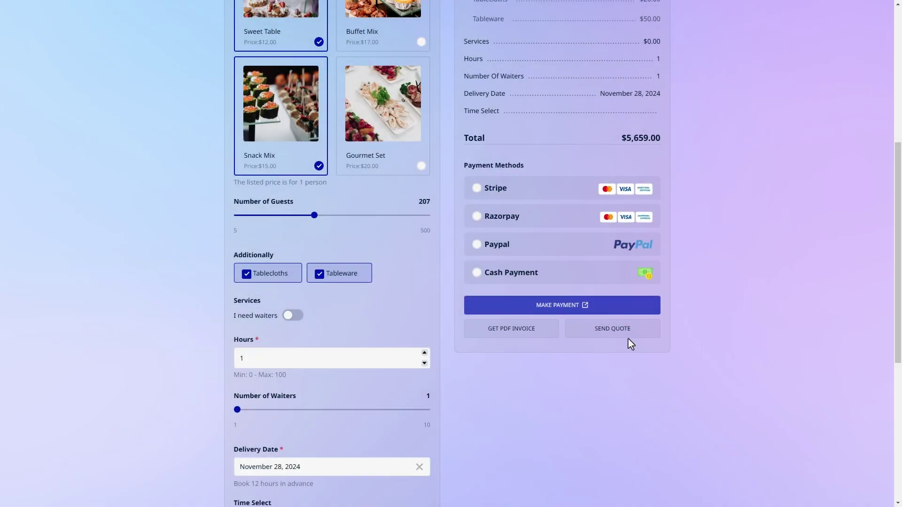
# - Email the Food Catering PDF quote with the customer's name filled in, then dismiss the sent message
pyautogui.click(629, 337)
pyautogui.click(493, 139)
pyautogui.write('Joh')
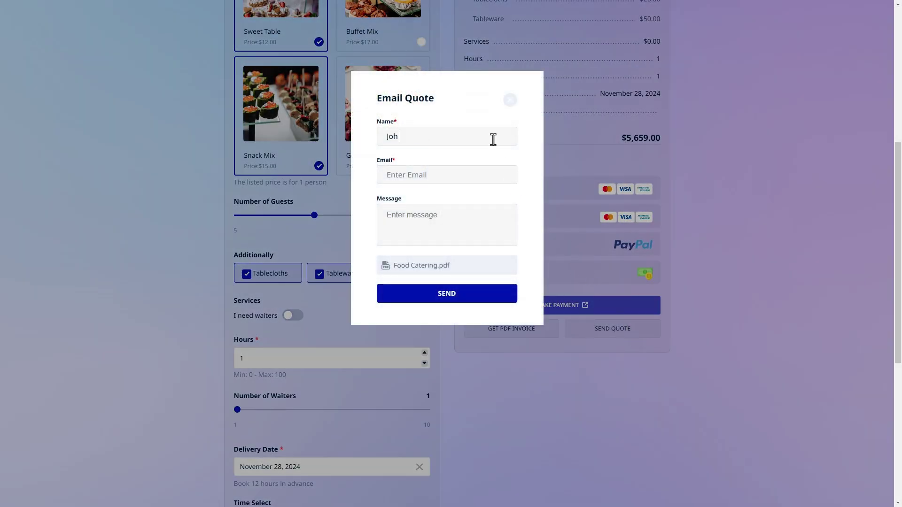
pyautogui.write('yet.')
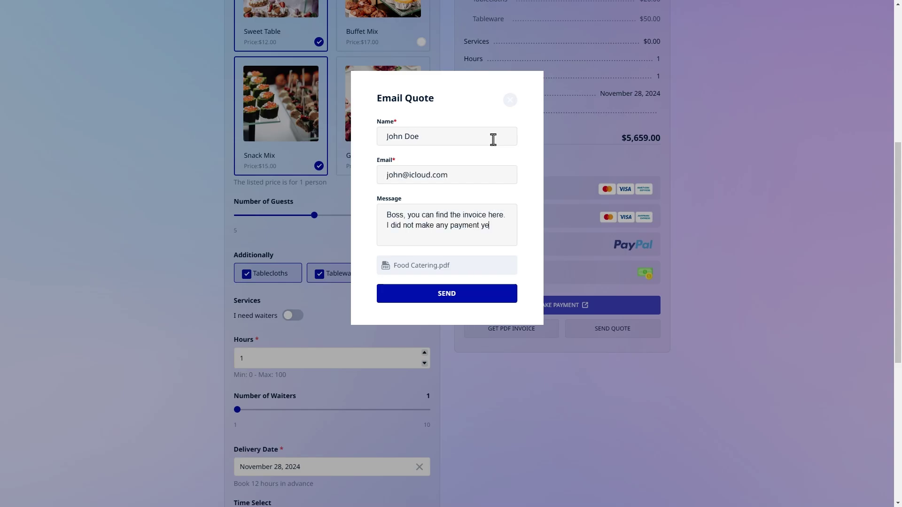
pyautogui.click(466, 302)
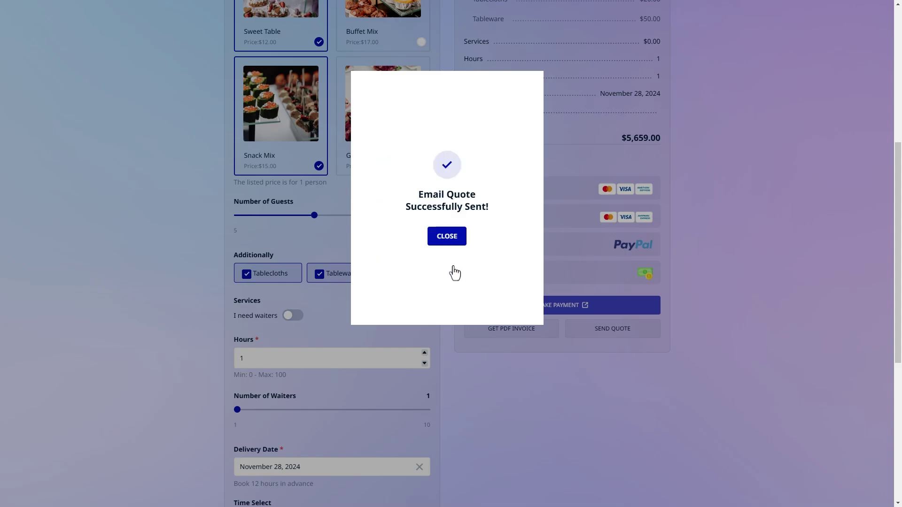
pyautogui.click(443, 243)
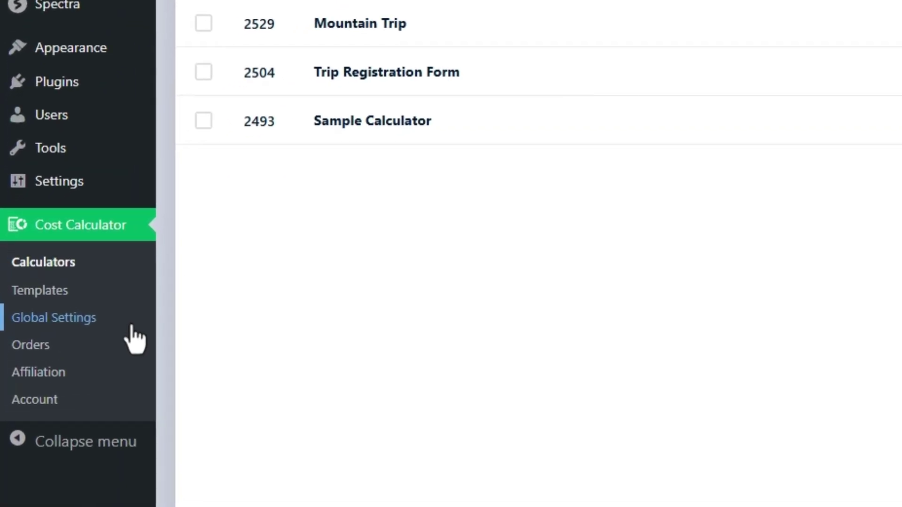
# - Switch on the Email Quote Button in Global Settings > Order Form and save
pyautogui.click(131, 326)
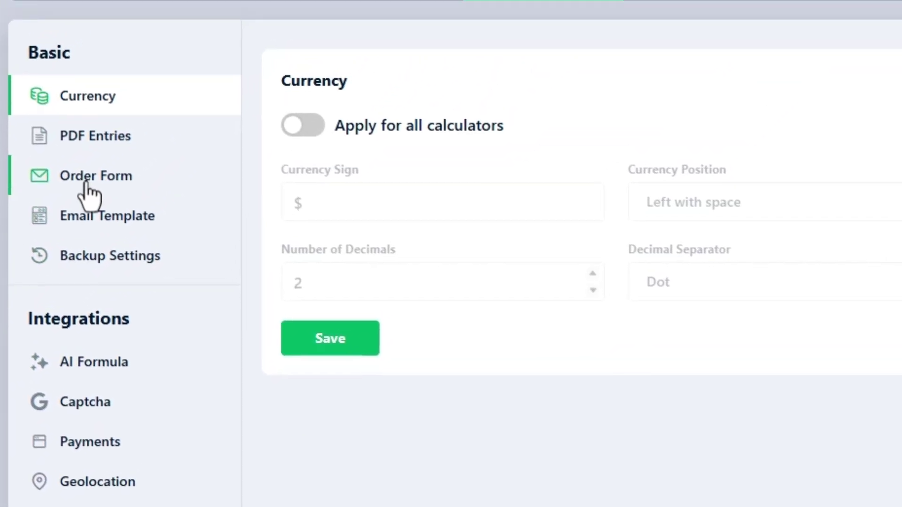
pyautogui.click(87, 184)
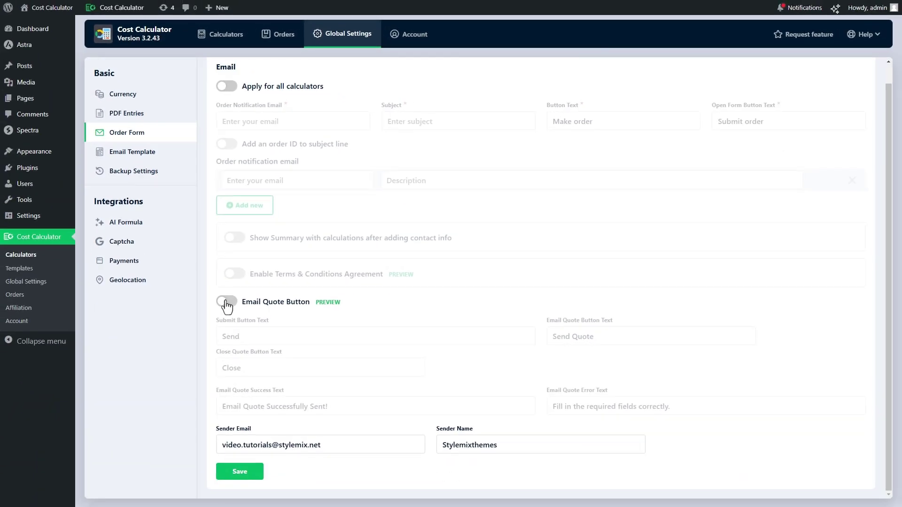
pyautogui.click(227, 302)
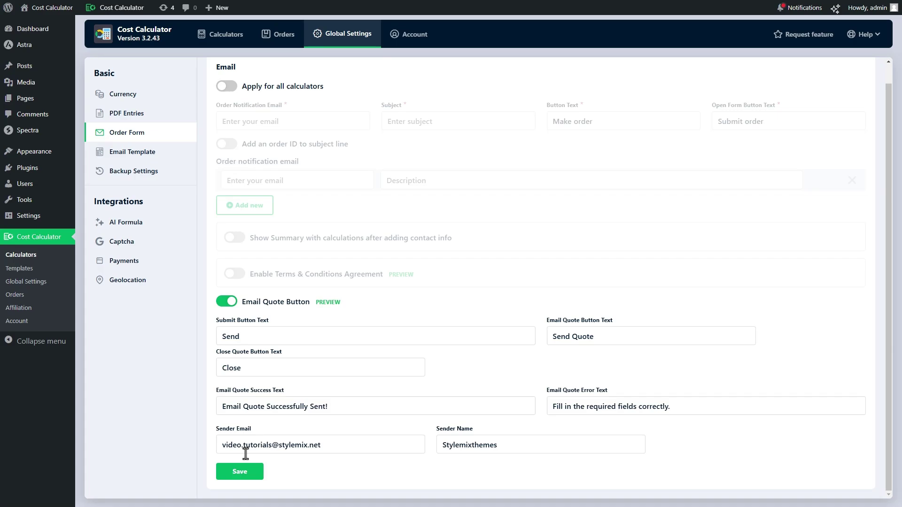
pyautogui.click(240, 474)
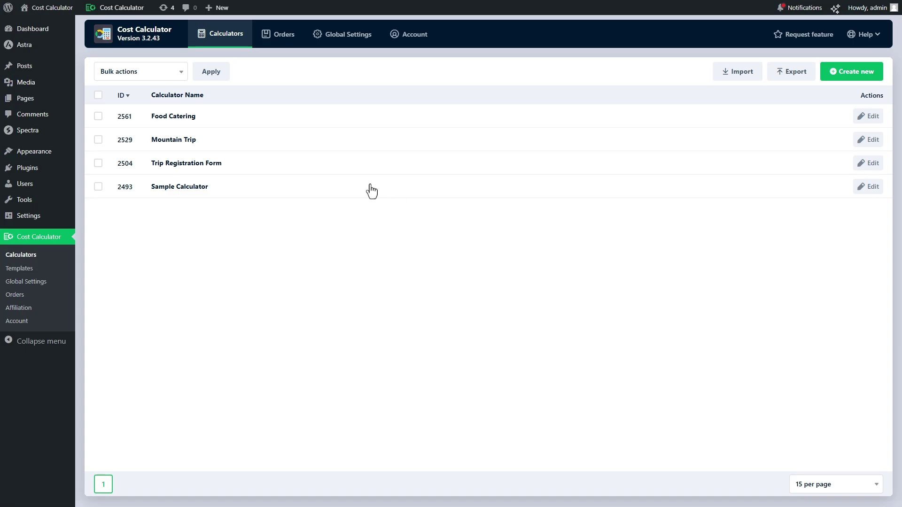
# - Enable the confirmation page in the Food Catering calculator's settings
pyautogui.click(192, 121)
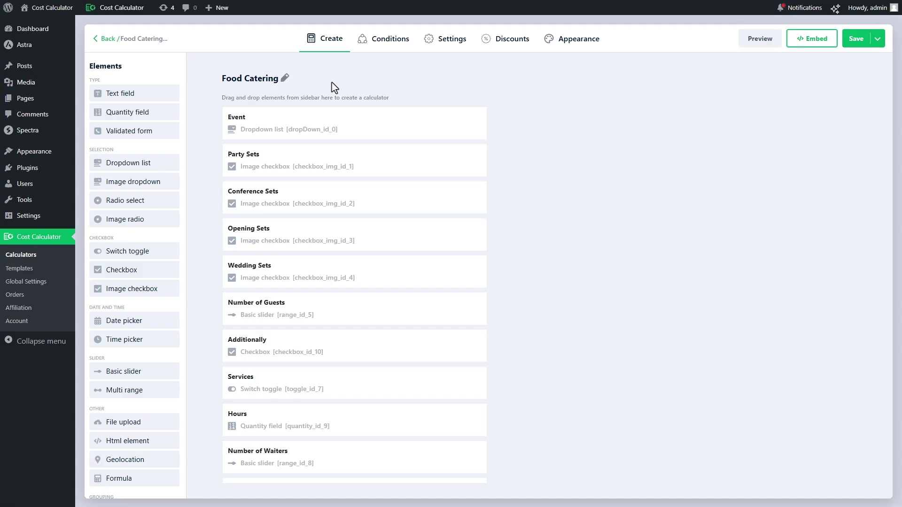
pyautogui.click(439, 44)
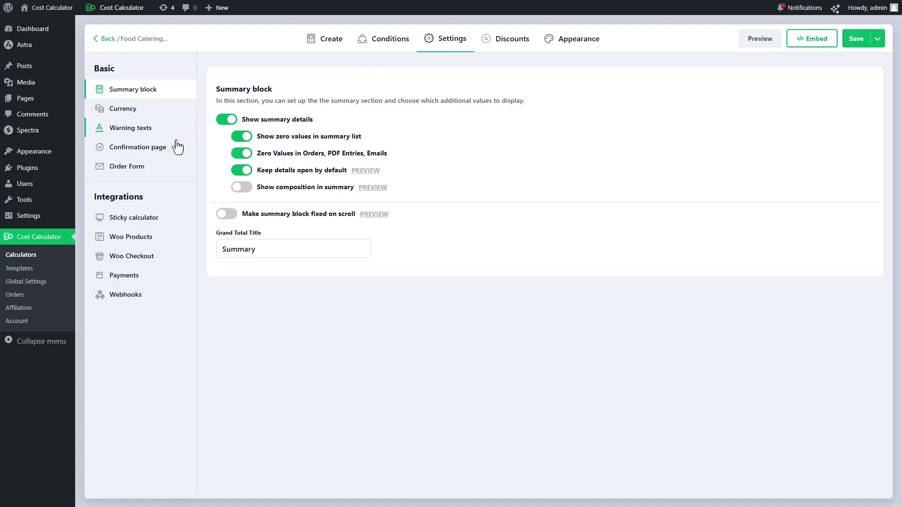
pyautogui.click(161, 149)
pyautogui.click(232, 112)
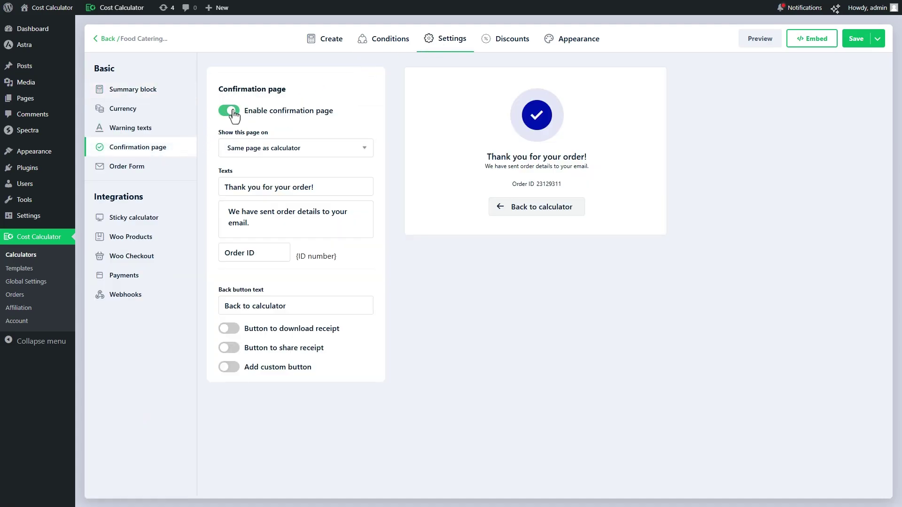
# - Add download and Send PDF to receipt buttons, rename the download one 'Download Invoice', and save
pyautogui.click(227, 329)
pyautogui.click(229, 386)
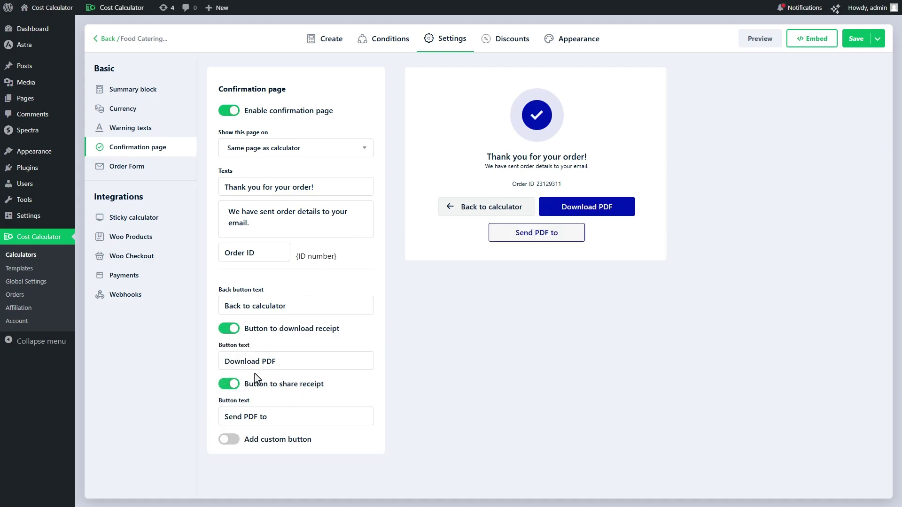
pyautogui.write('Invoice')
pyautogui.hotkey('ctrl', 'Left')
pyautogui.hotkey('ctrl', 'BackSpace')
pyautogui.click(856, 41)
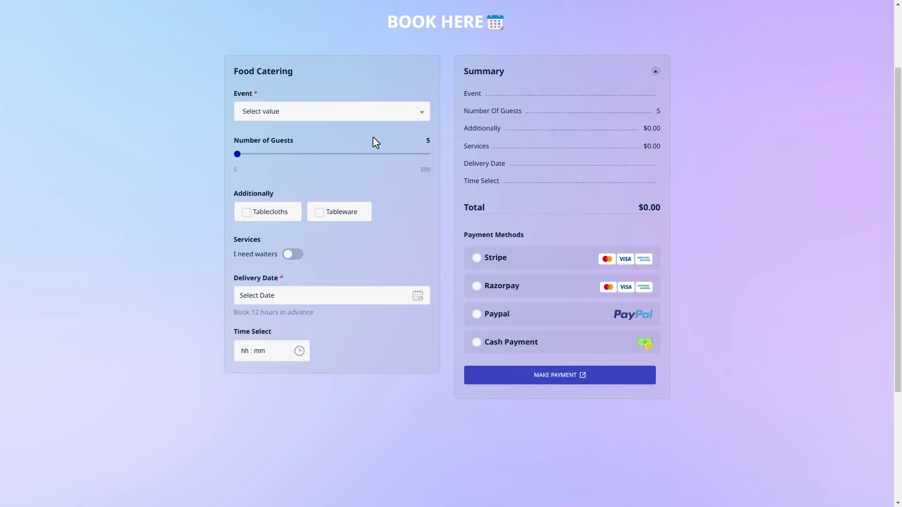
# - Choose the Party event with Sweet Table and Gourmet Set, and set guests to 290
pyautogui.click(394, 112)
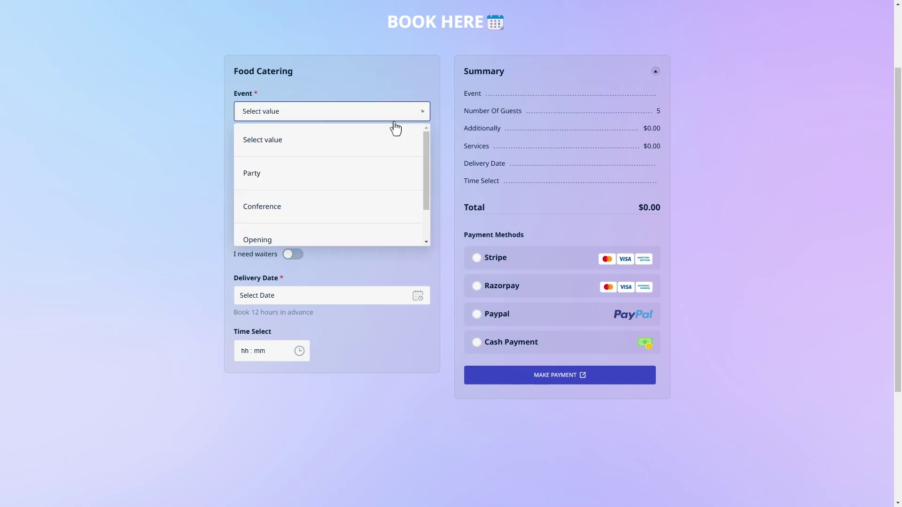
pyautogui.click(385, 177)
pyautogui.click(301, 231)
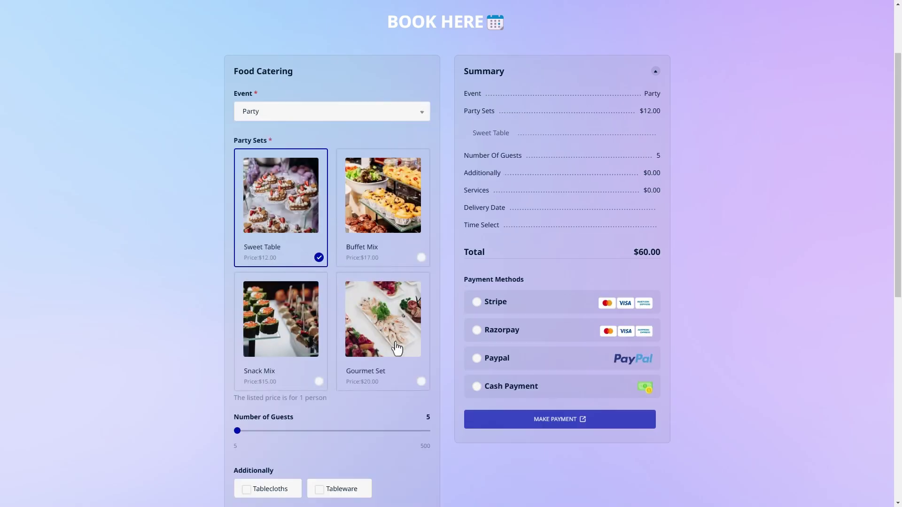
pyautogui.click(396, 347)
pyautogui.scroll(-2, 396, 348)
pyautogui.scroll(-2, 396, 347)
pyautogui.moveTo(236, 242); pyautogui.dragTo(346, 243)
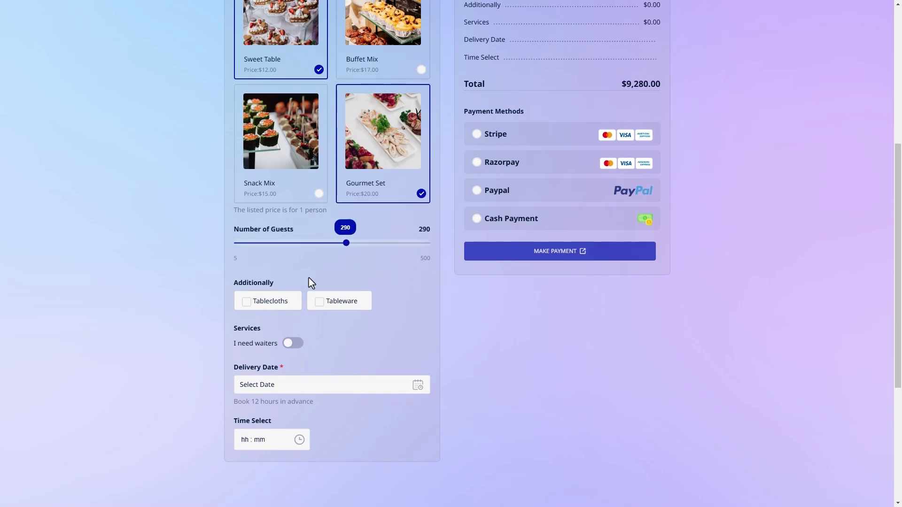
# - Add tablecloths and tableware, and book 5 waiters for 4 hours
pyautogui.click(282, 301)
pyautogui.click(338, 306)
pyautogui.click(292, 343)
pyautogui.scroll(-2, 297, 338)
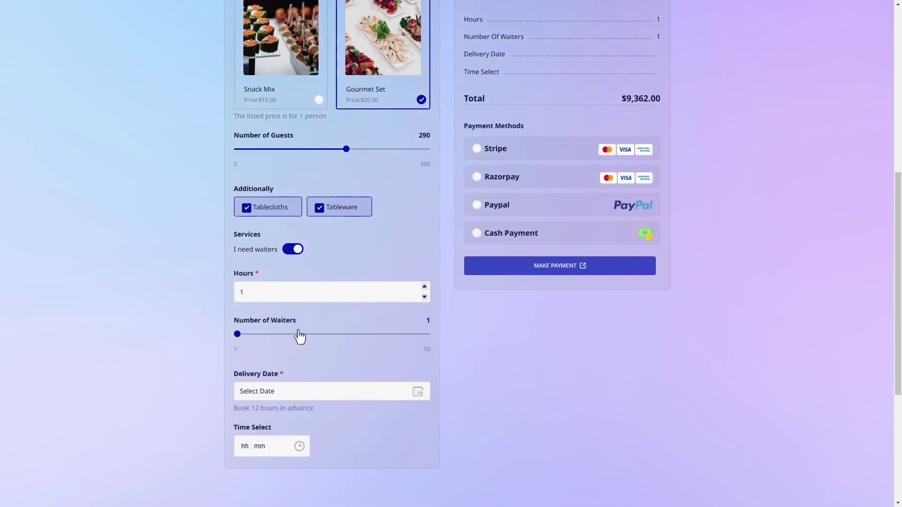
pyautogui.click(424, 286)
pyautogui.click(424, 286)
pyautogui.click(424, 286)
pyautogui.moveTo(237, 334); pyautogui.dragTo(314, 337)
# - Set delivery for November 22 at 12:05 am
pyautogui.click(353, 392)
pyautogui.click(358, 353)
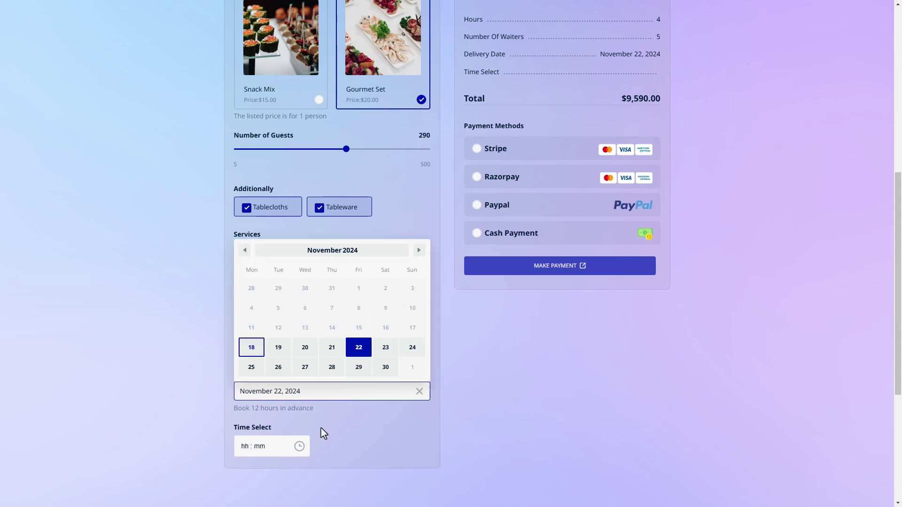
pyautogui.click(253, 452)
pyautogui.click(249, 464)
pyautogui.click(272, 482)
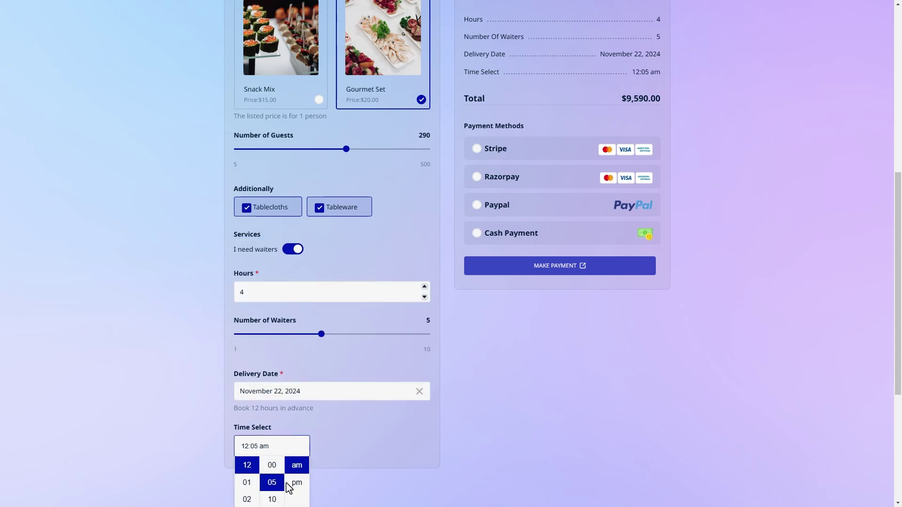
pyautogui.click(340, 471)
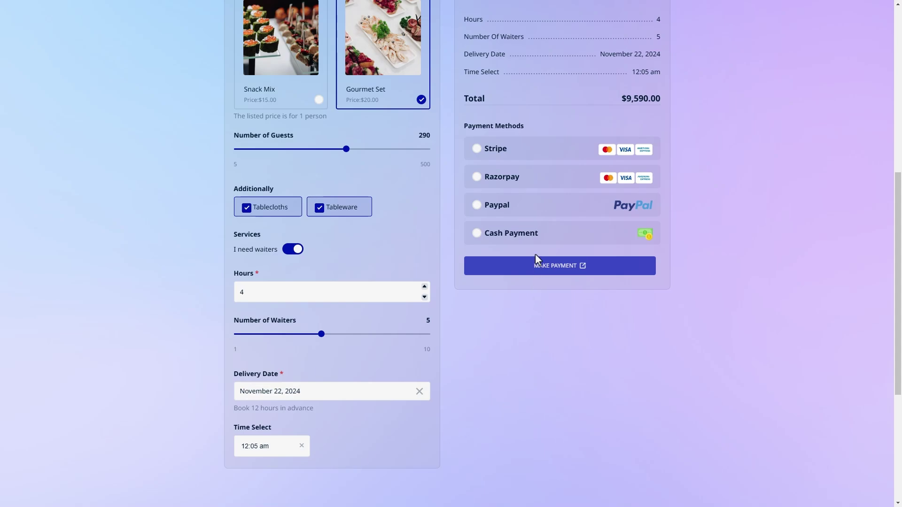
# - Pay by Stripe with a test card and fill in the customer's name, e-mail, phone and a call-request message
pyautogui.click(538, 149)
pyautogui.click(539, 171)
pyautogui.write('4242 4242 4242 4242')
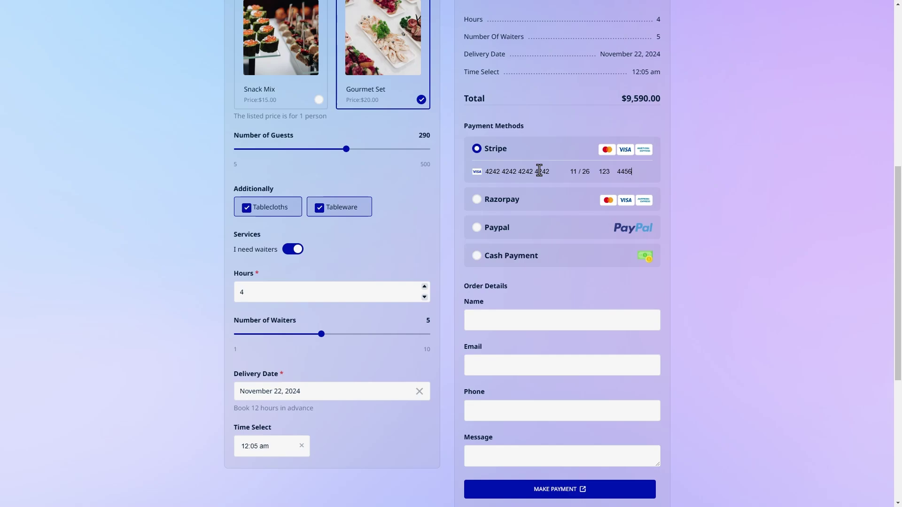
pyautogui.scroll(-2, 549, 205)
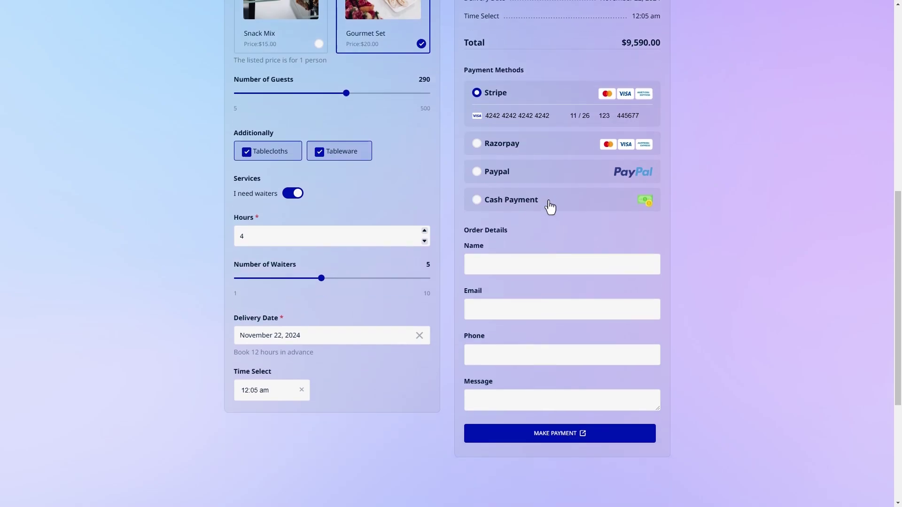
pyautogui.click(563, 223)
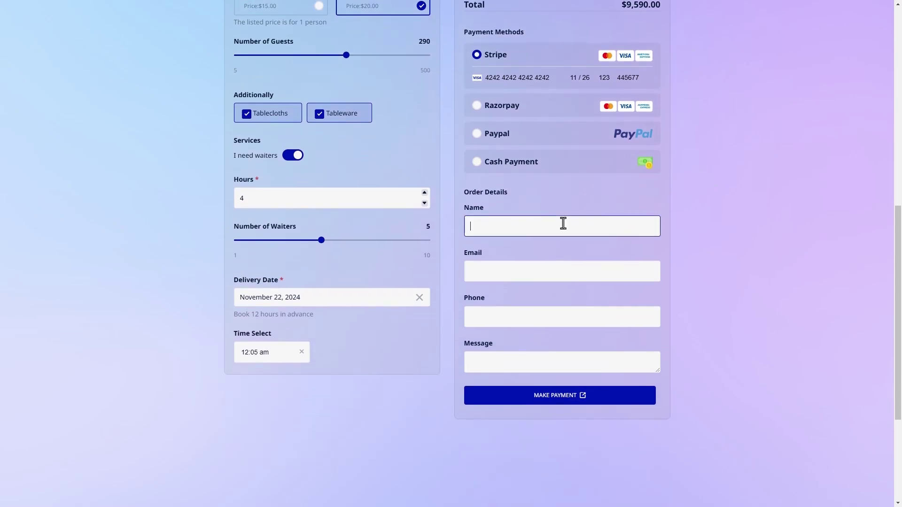
pyautogui.press('Tab')
pyautogui.press('Tab')
pyautogui.press('Tab')
pyautogui.write('I want to have a phone call with you :)')
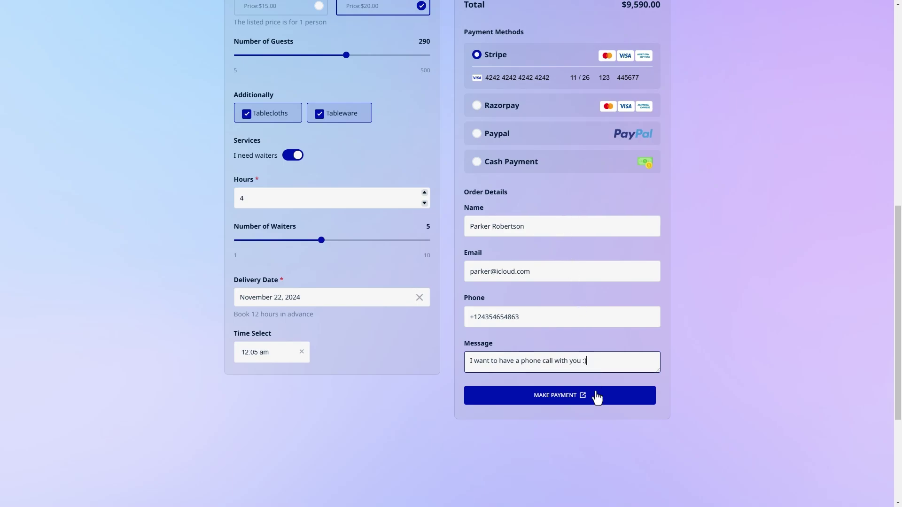
# - Place the order with MAKE PAYMENT and scroll through the downloaded green invoice PDF
pyautogui.click(597, 398)
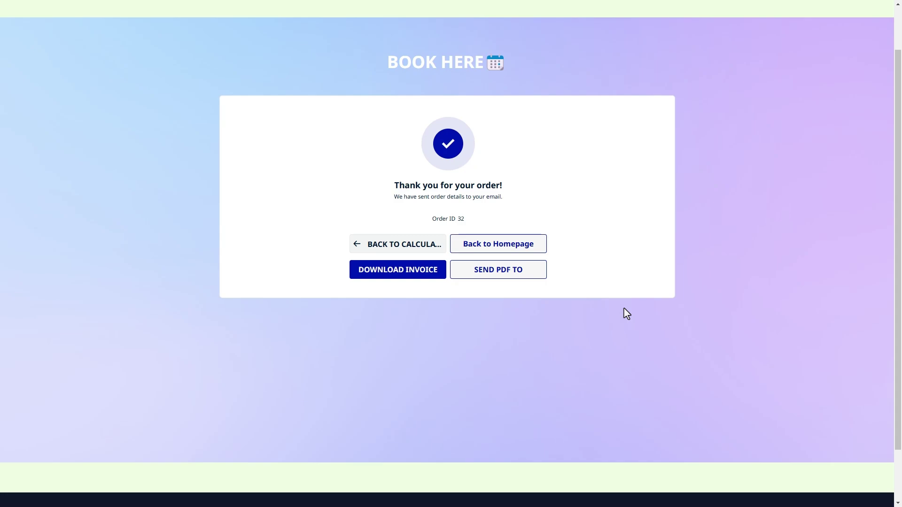
pyautogui.click(423, 281)
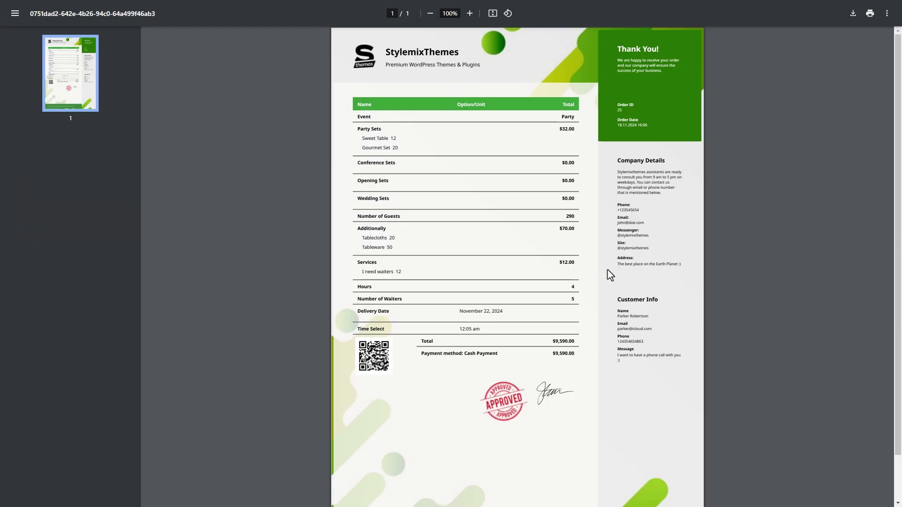
pyautogui.scroll(-1, 517, 266)
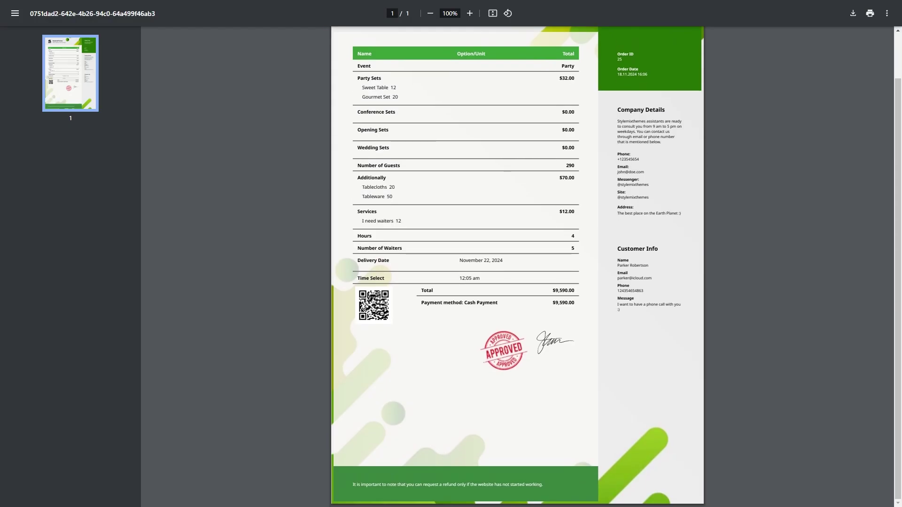
pyautogui.scroll(1, 516, 266)
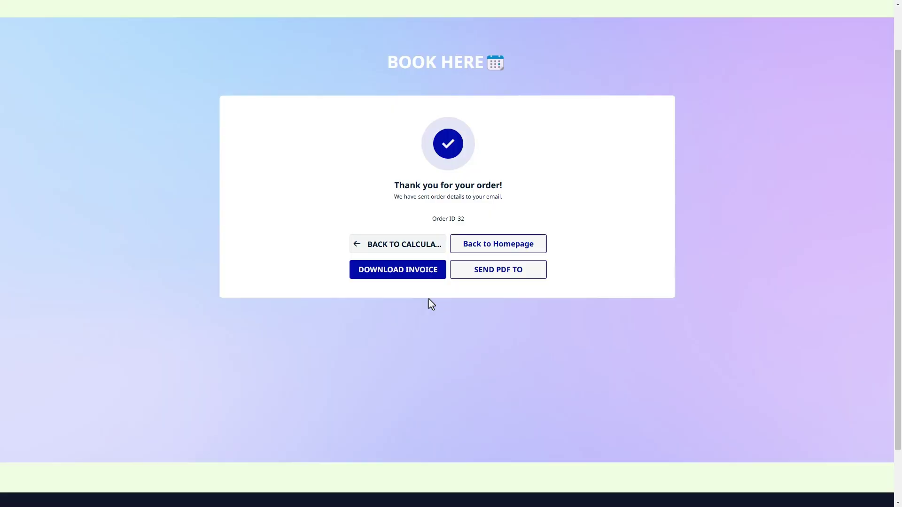
# - Send Food Catering.pdf to a recipient's name and e-mail with a note about the catering service
pyautogui.click(497, 277)
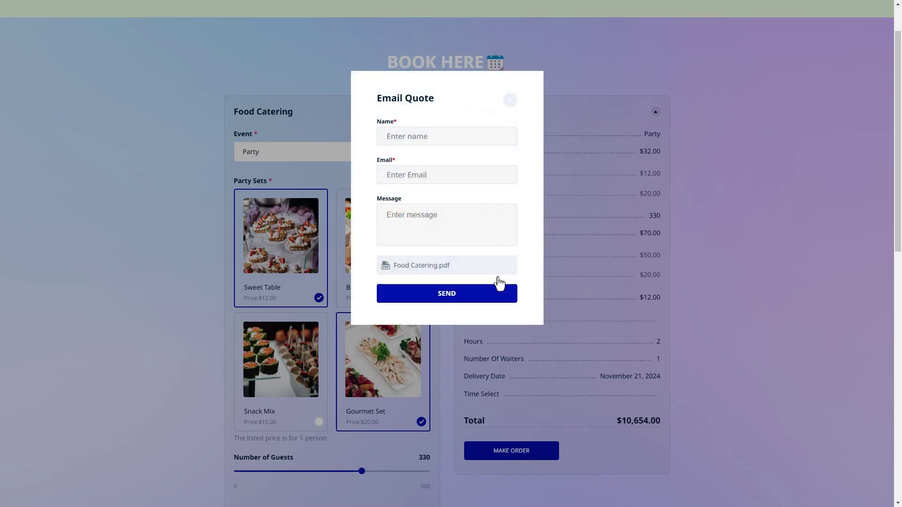
pyautogui.click(485, 141)
pyautogui.press('Tab')
pyautogui.write('Hey ')
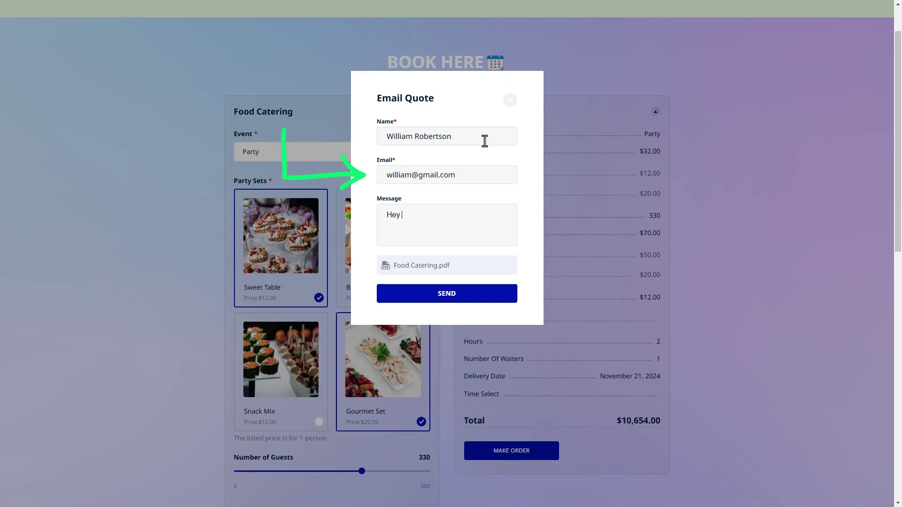
pyautogui.write('ood Catering Service for our party!')
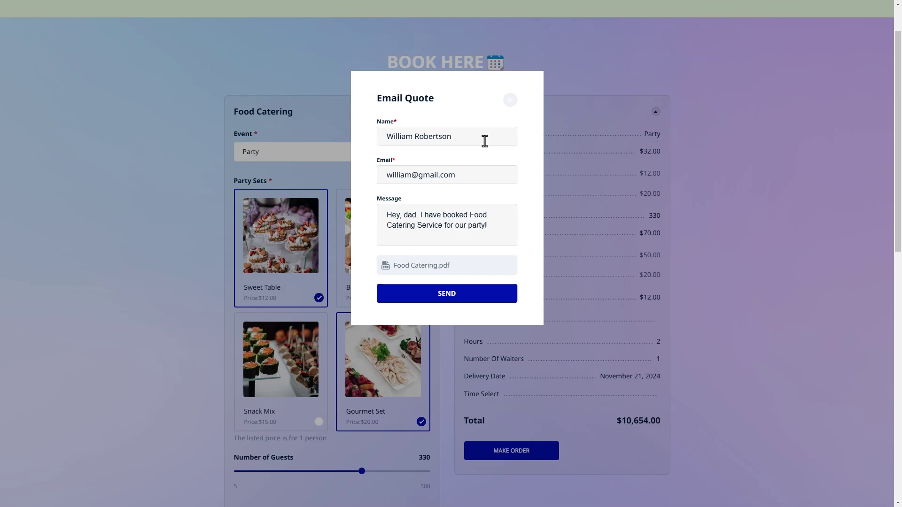
pyautogui.click(500, 300)
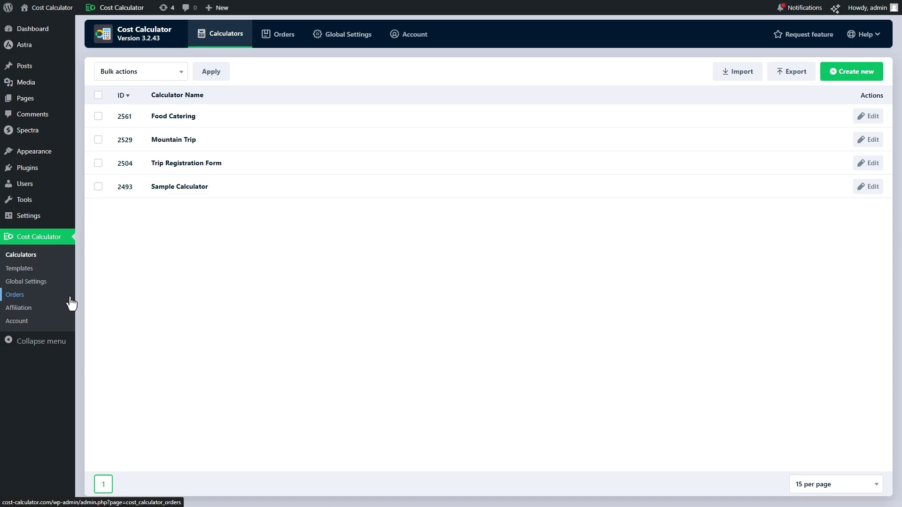
# - Open order 22 from the Orders list and export it to PDF
pyautogui.click(70, 297)
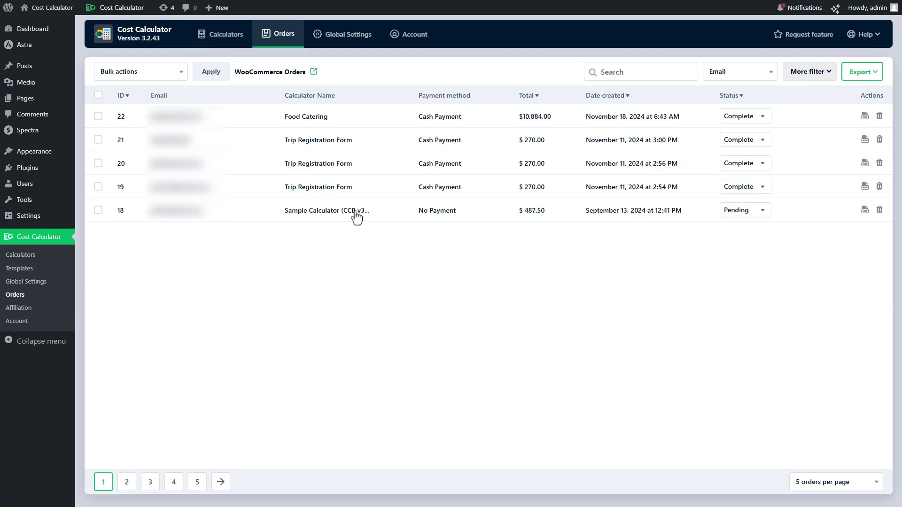
pyautogui.click(482, 121)
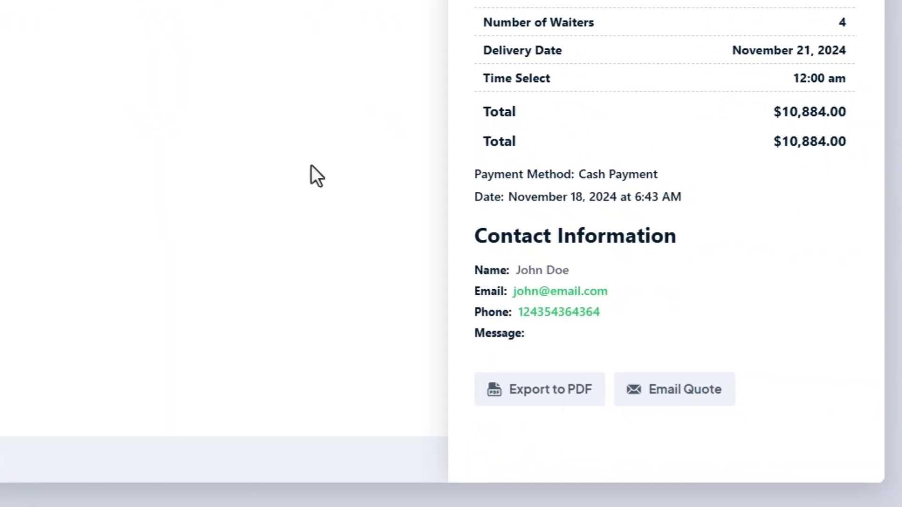
pyautogui.click(530, 399)
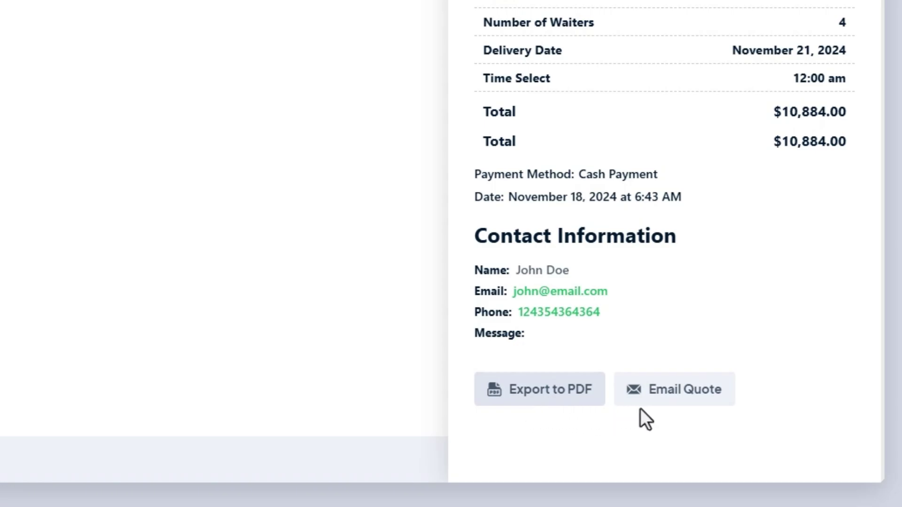
# - Fill the Email Quote form with recipient name, e-mail and 'Can you review this invoice?'
pyautogui.click(675, 399)
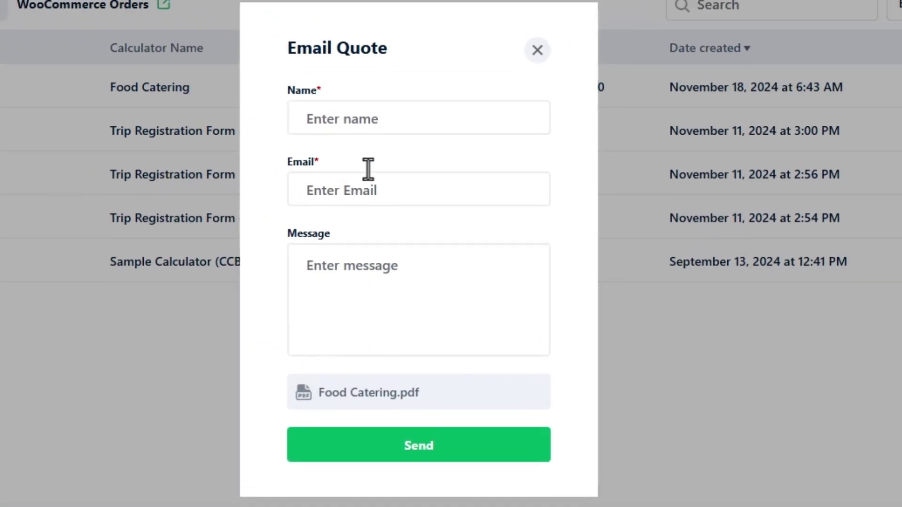
pyautogui.click(343, 117)
pyautogui.write('Jo')
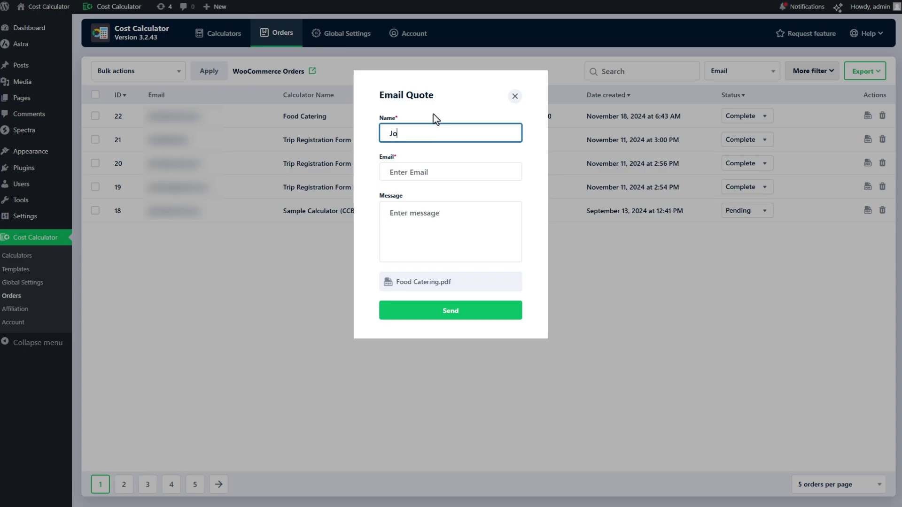
pyautogui.write('hn Doe')
pyautogui.press('Tab')
pyautogui.write('your@email.com')
pyautogui.press('Tab')
pyautogui.write('Can you review this invoice?')
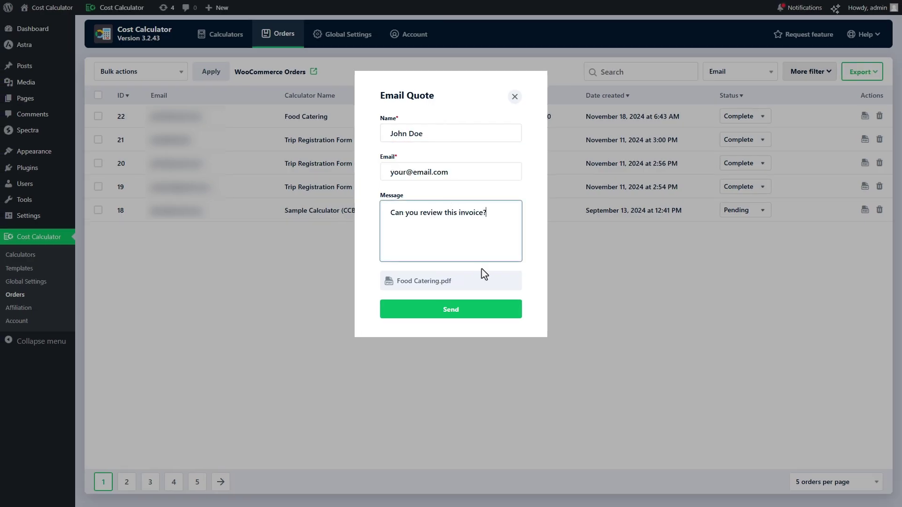